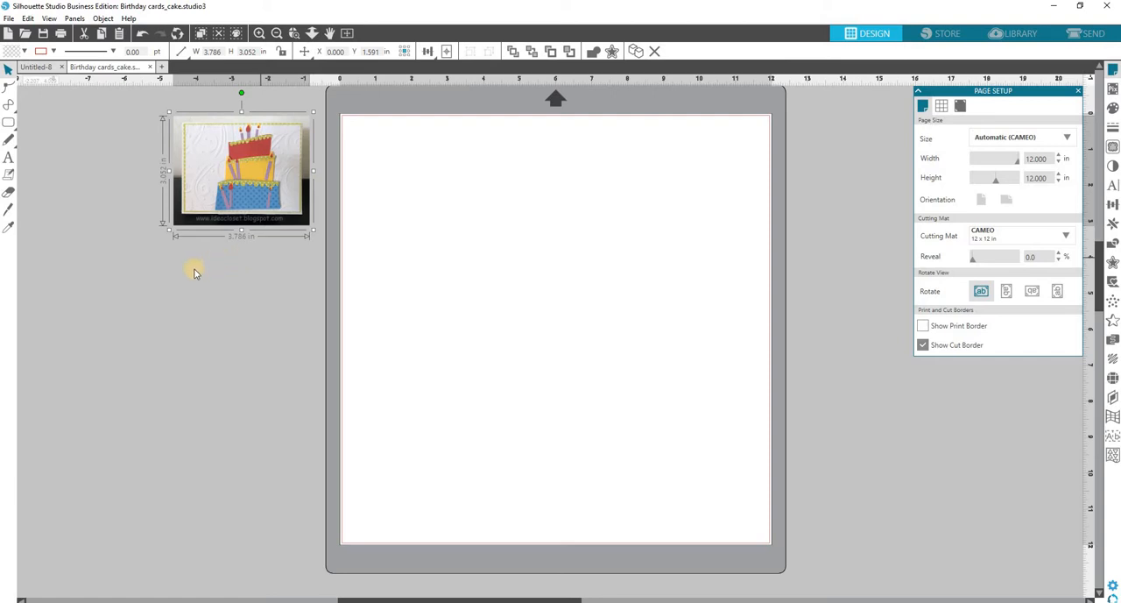
Draw a rectangle about 4.37 in wide by 4.57 in high in the upper part of the page and select it.
{"action": "left_click", "coordinate": [9, 124]}
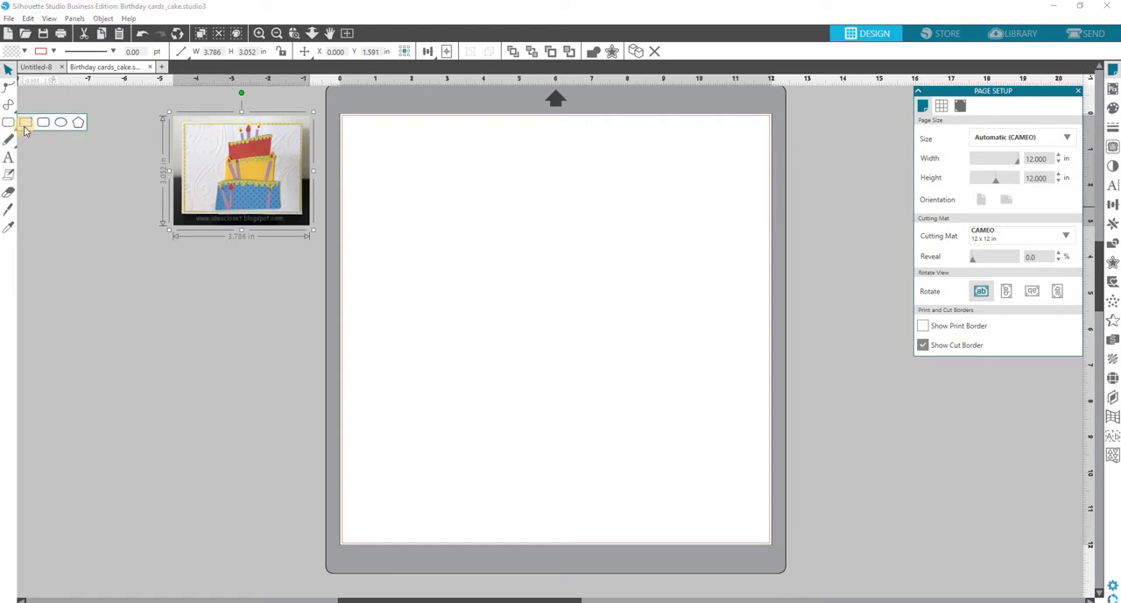
{"action": "left_click", "coordinate": [24, 124]}
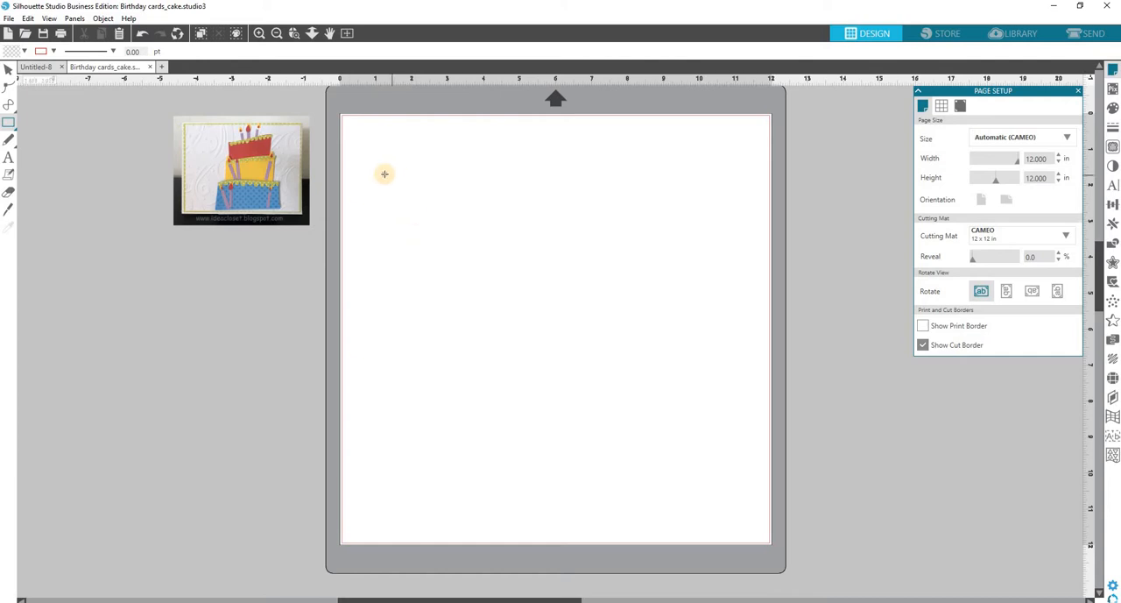
{"action": "left_click_drag", "start_coordinate": [384, 174], "coordinate": [405, 210]}
{"action": "left_click_drag", "start_coordinate": [486, 291], "coordinate": [541, 338]}
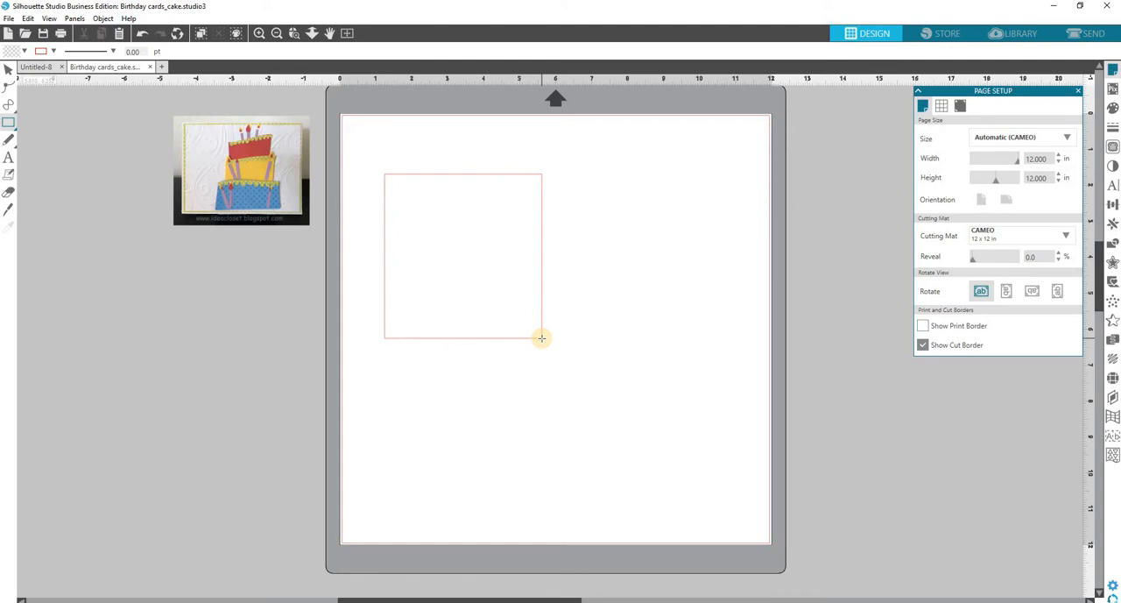
{"action": "key", "text": "v"}
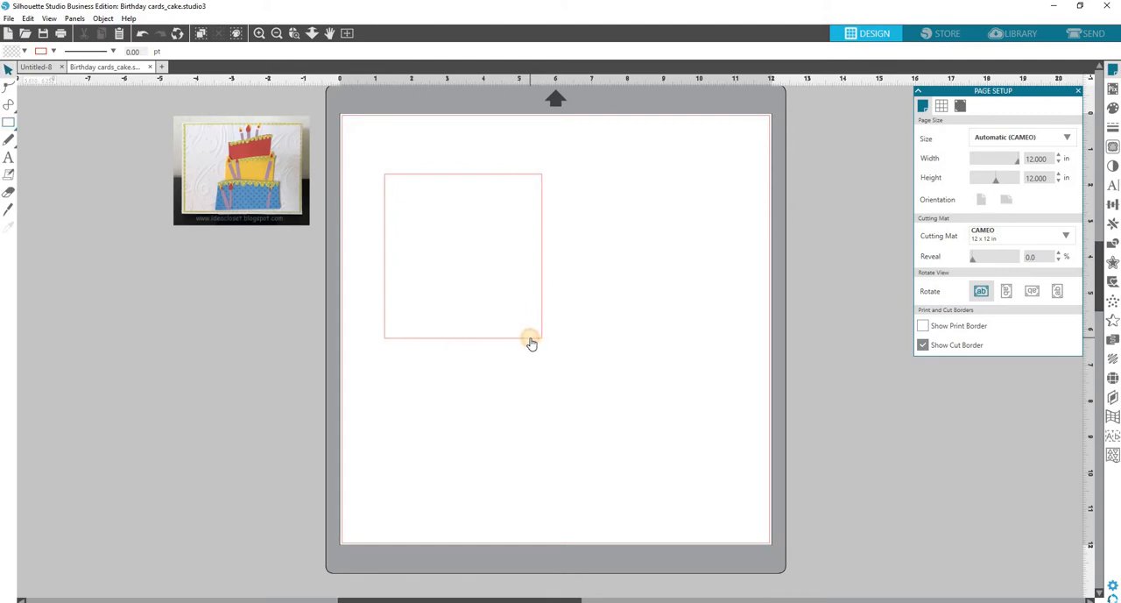
{"action": "left_click", "coordinate": [531, 342]}
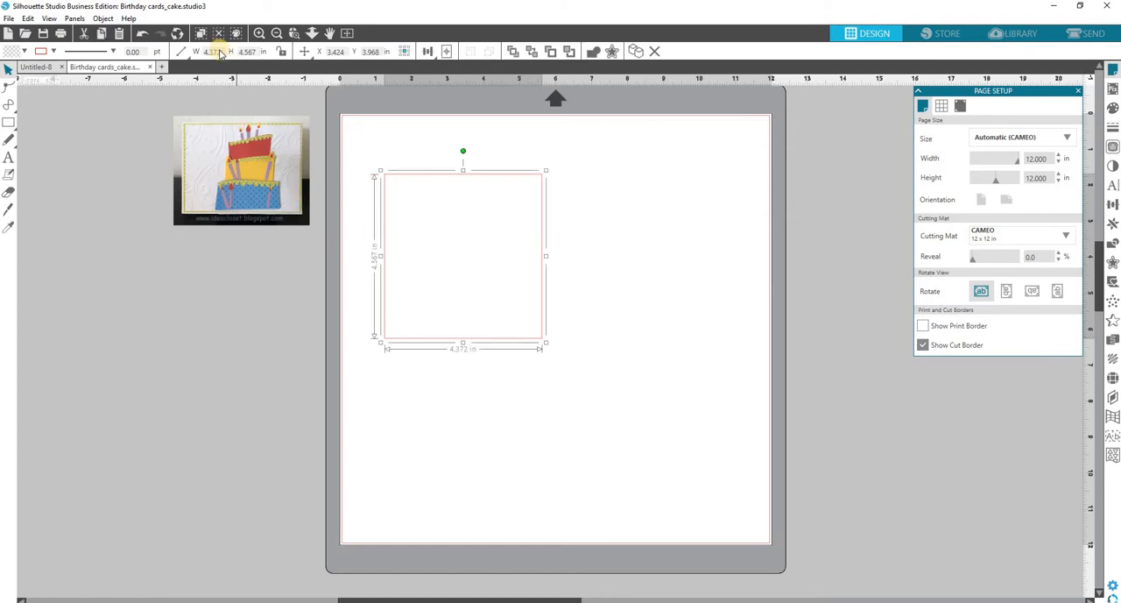
Set the selected rectangle's size to 4 in wide by 5.25 in high.
{"action": "left_click_drag", "start_coordinate": [219, 55], "coordinate": [191, 54]}
{"action": "type", "text": "4"}
{"action": "key", "text": "Tab"}
{"action": "type", "text": "5"}
{"action": "key", "text": "Return"}
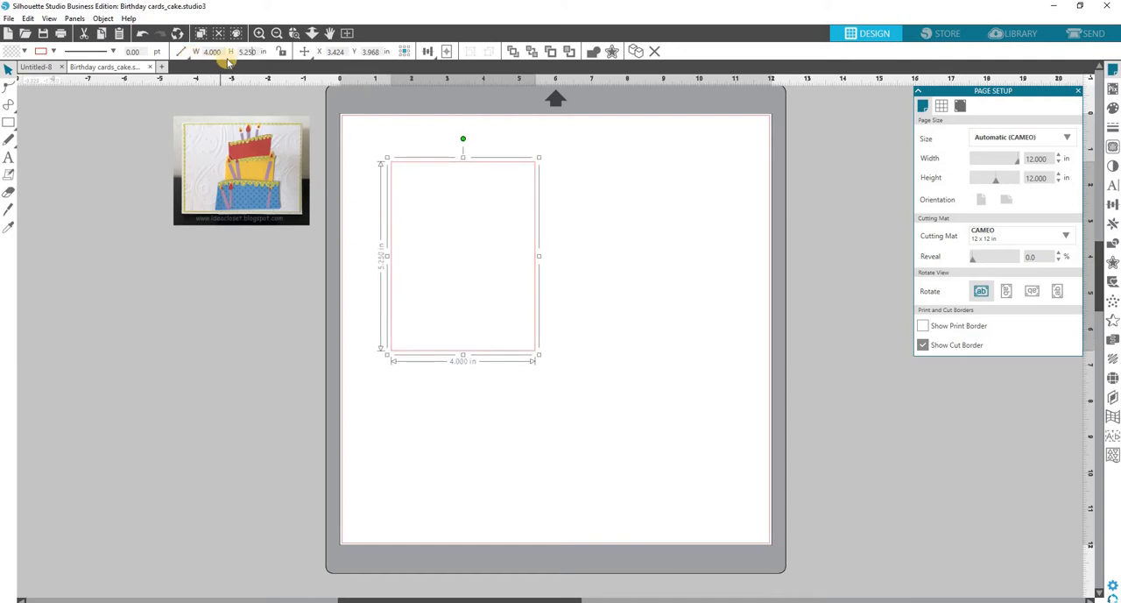
Set the rectangle's size to 5.25 in wide by 4 in high.
{"action": "double_click", "coordinate": [206, 51]}
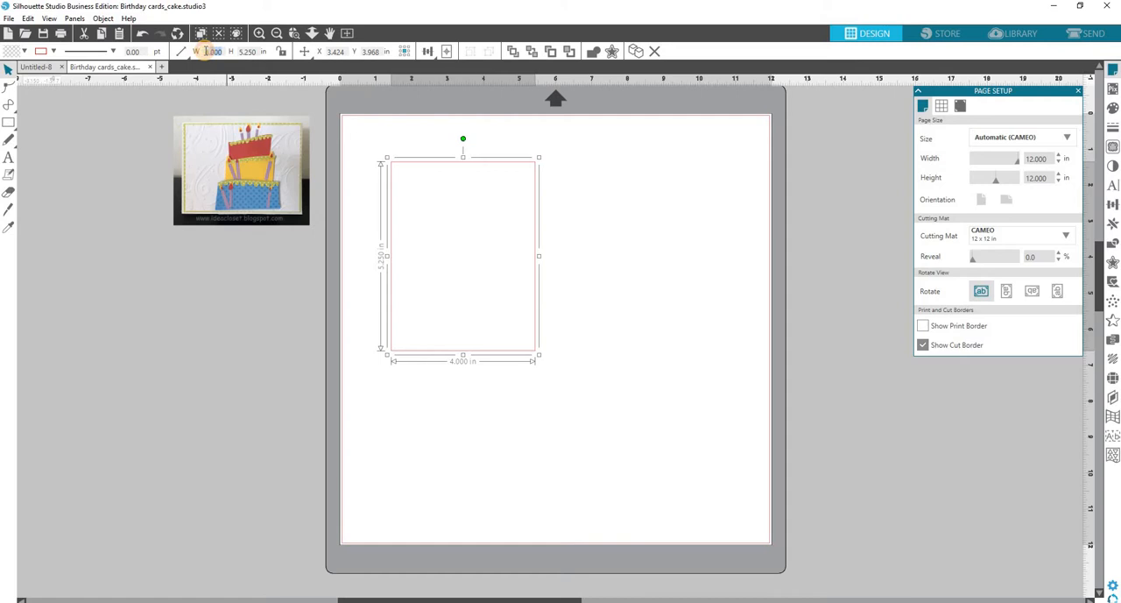
{"action": "key", "text": "BackSpace"}
{"action": "type", "text": "5.25"}
{"action": "key", "text": "Tab"}
{"action": "type", "text": "4"}
{"action": "key", "text": "Return"}
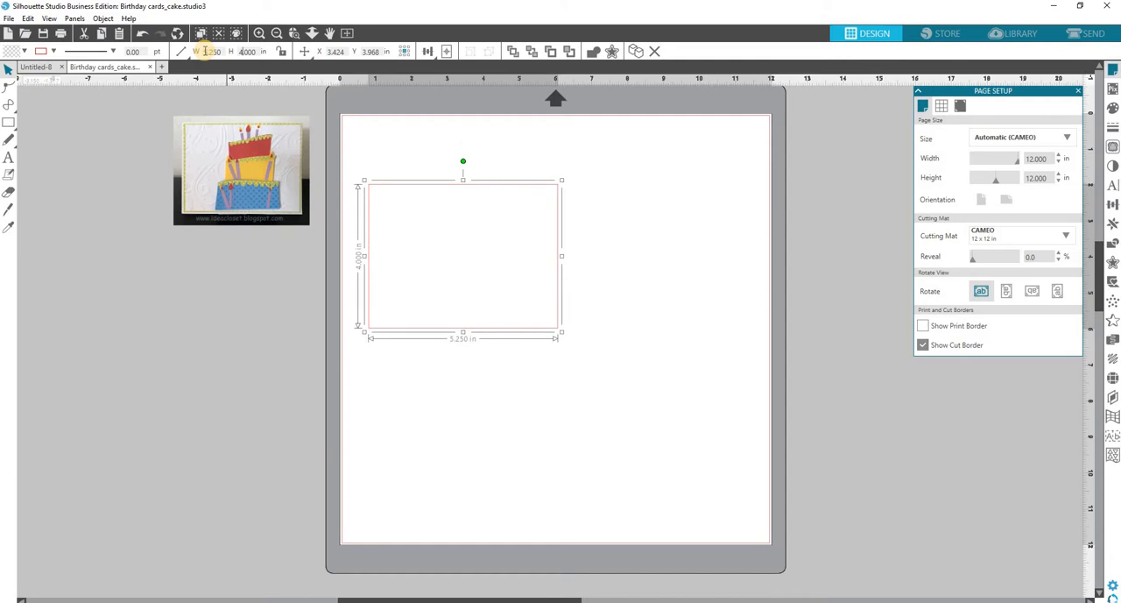
Move the 5.25 by 4 in rectangle into the upper-left corner of the page.
{"action": "left_click", "coordinate": [528, 430]}
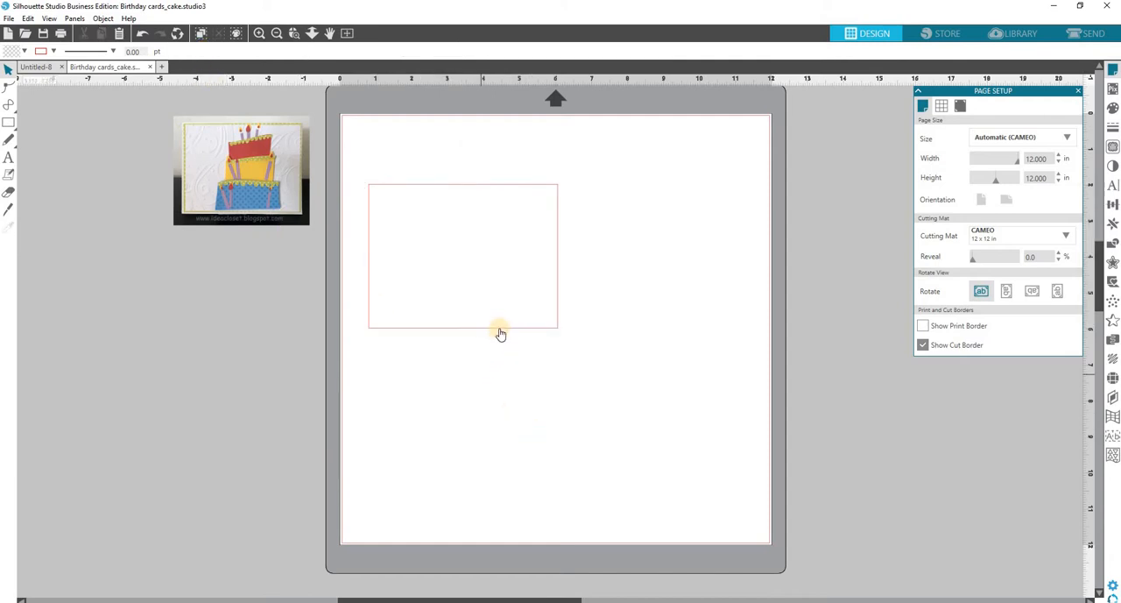
{"action": "left_click_drag", "start_coordinate": [500, 334], "coordinate": [479, 275]}
{"action": "left_click", "coordinate": [531, 389]}
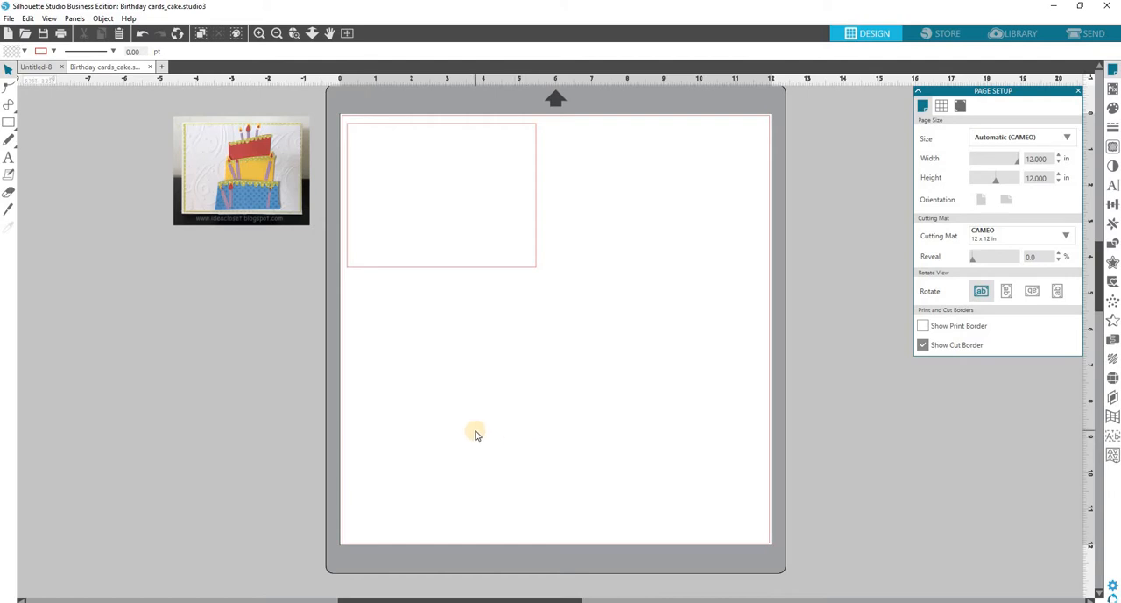
Draw a second rectangle about 4.37 in wide by 2.11 in high below the first one.
{"action": "key", "text": "r"}
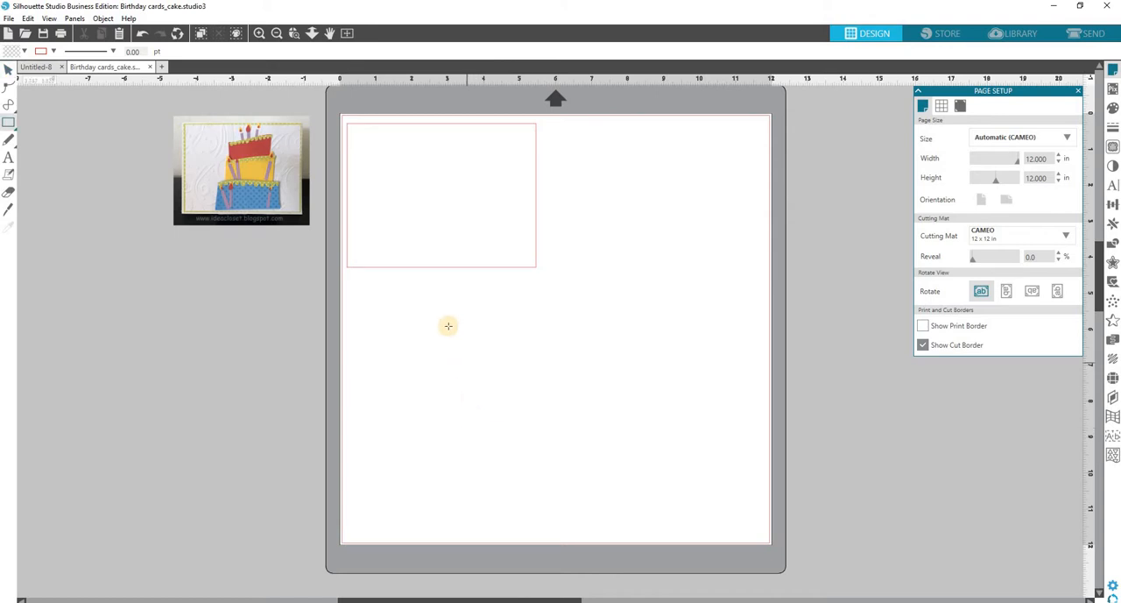
{"action": "left_click_drag", "start_coordinate": [437, 331], "coordinate": [594, 406]}
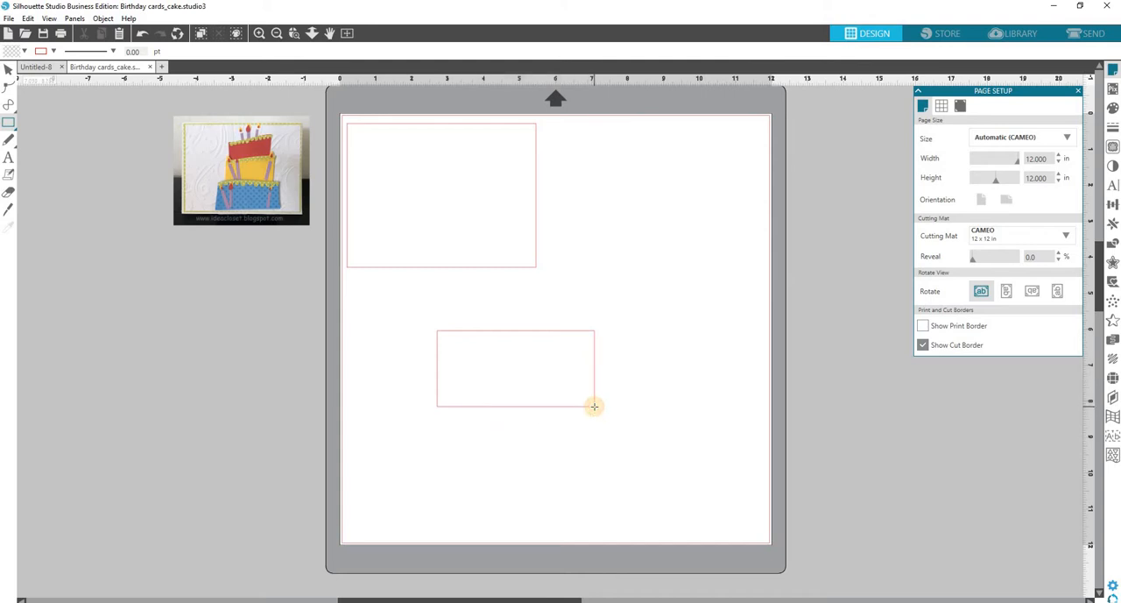
{"action": "key", "text": "v"}
Insert the "cute scallop border" design from the library and place it along the lower rectangle's top edge.
{"action": "left_click", "coordinate": [1016, 35]}
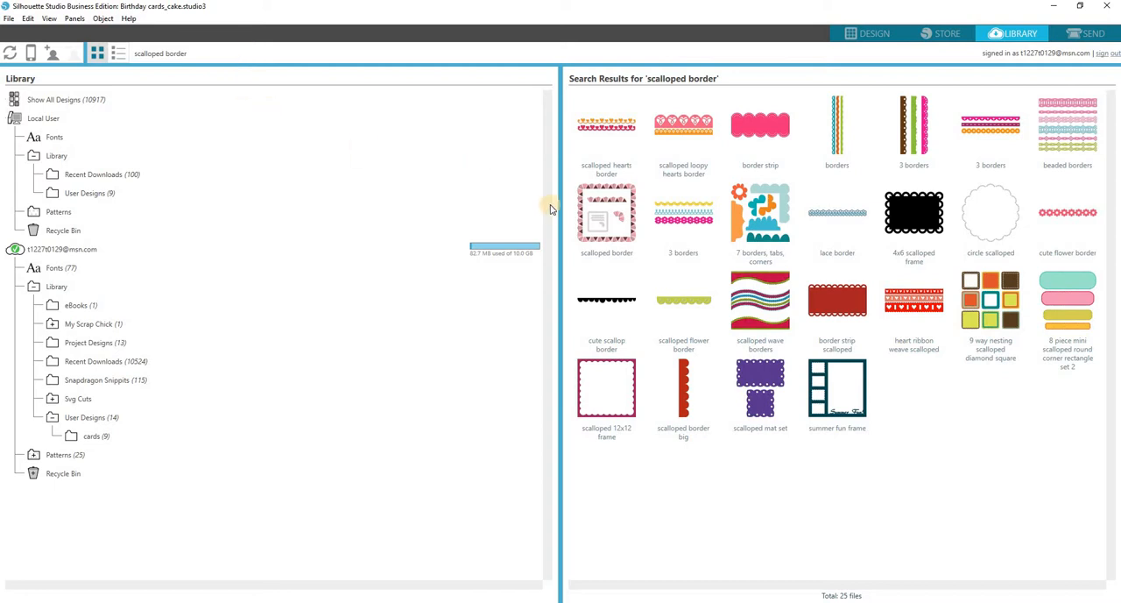
{"action": "left_click", "coordinate": [620, 302]}
{"action": "double_click", "coordinate": [620, 301]}
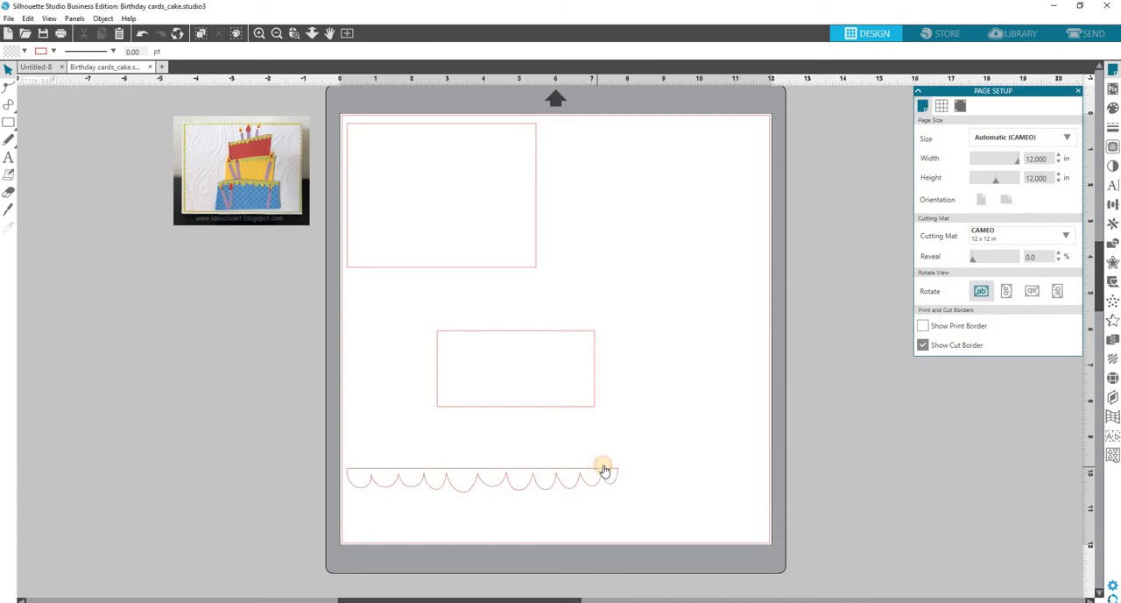
{"action": "left_click_drag", "start_coordinate": [604, 468], "coordinate": [672, 428]}
{"action": "left_click_drag", "start_coordinate": [678, 388], "coordinate": [706, 337]}
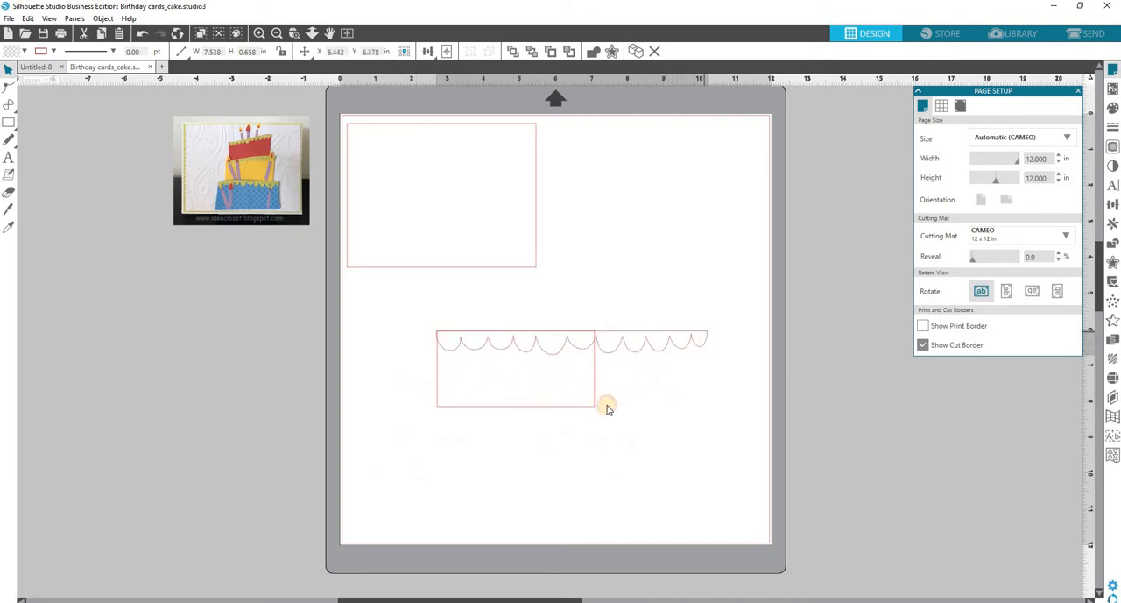
Resize the lower rectangle to about 7.56 in wide by 2.99 in high so it spans the scallop border's width.
{"action": "left_click", "coordinate": [596, 406]}
{"action": "left_click", "coordinate": [595, 406]}
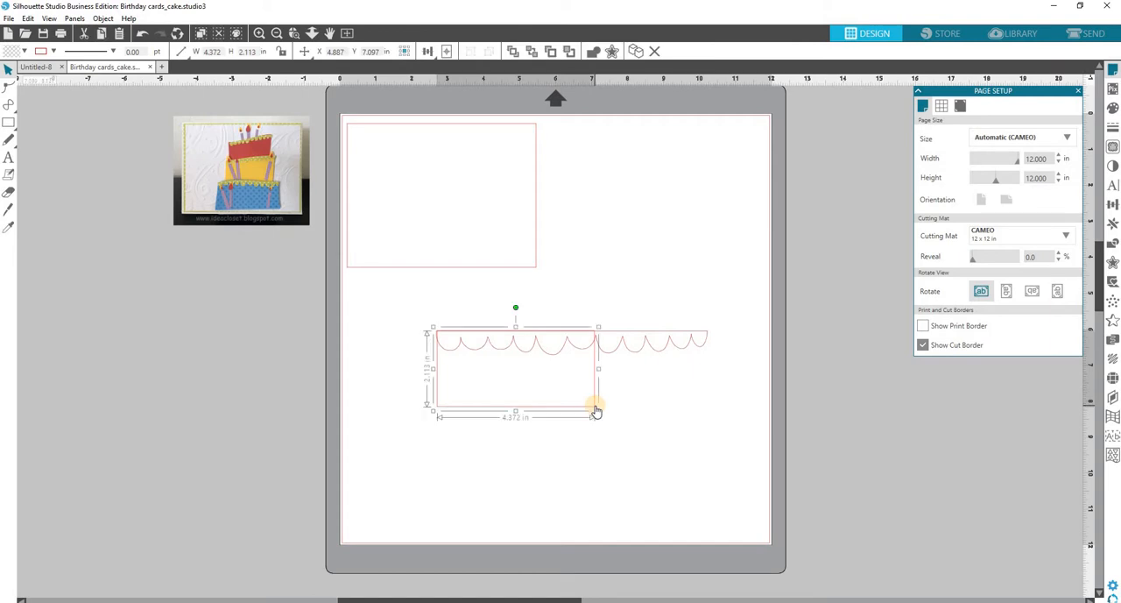
{"action": "left_click_drag", "start_coordinate": [596, 407], "coordinate": [723, 412]}
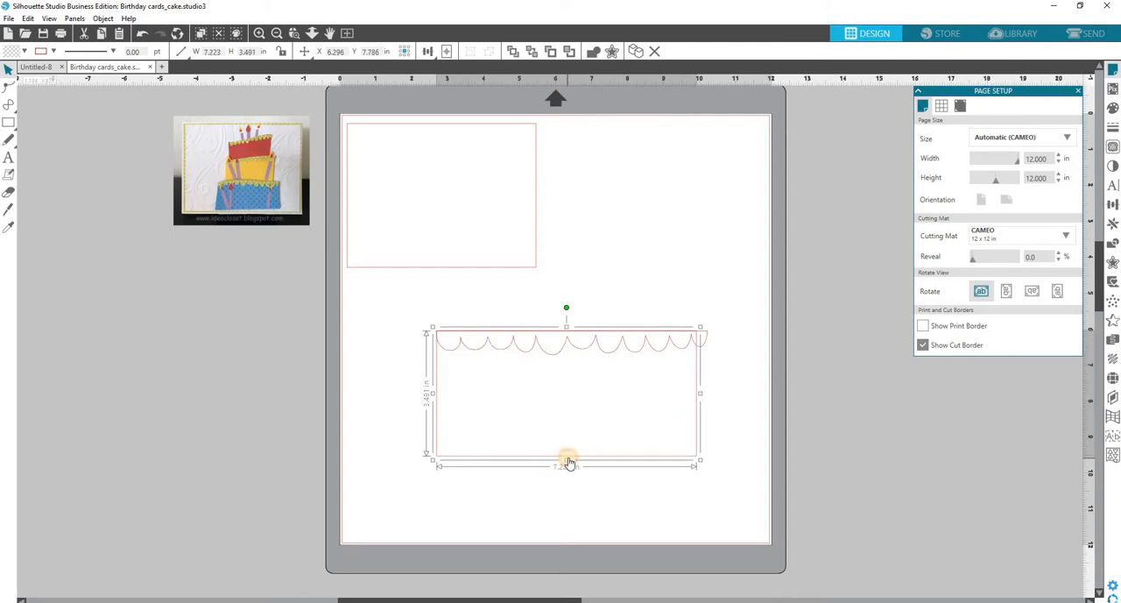
{"action": "left_click_drag", "start_coordinate": [567, 461], "coordinate": [563, 442]}
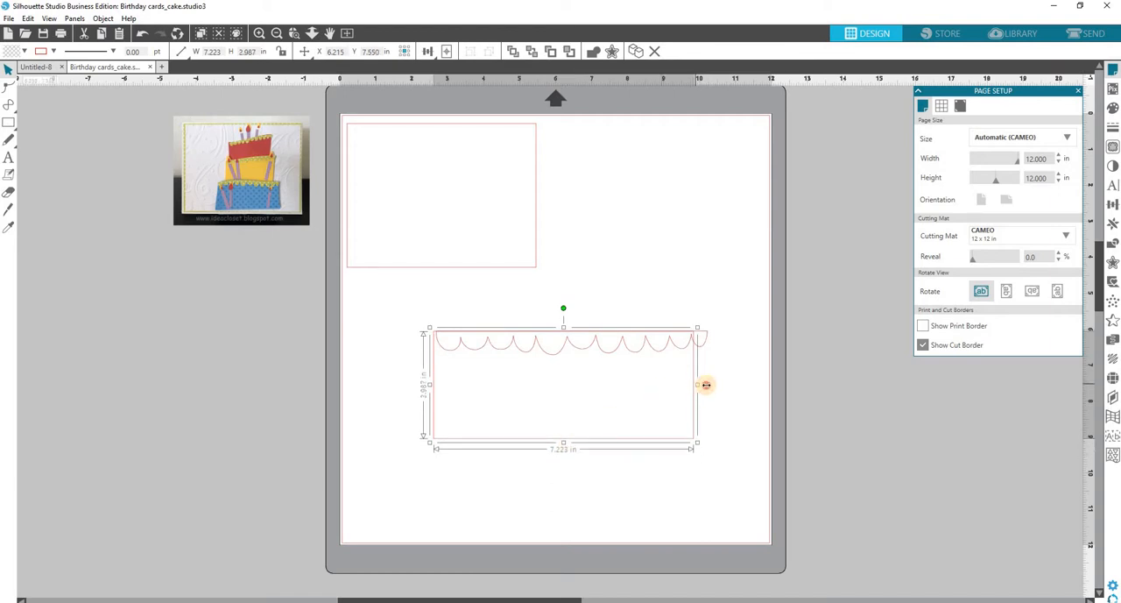
{"action": "mouse_move", "coordinate": [706, 383]}
{"action": "left_mouse_down"}
{"action": "mouse_move", "coordinate": [715, 386]}
{"action": "mouse_move", "coordinate": [696, 386]}
{"action": "left_mouse_up"}
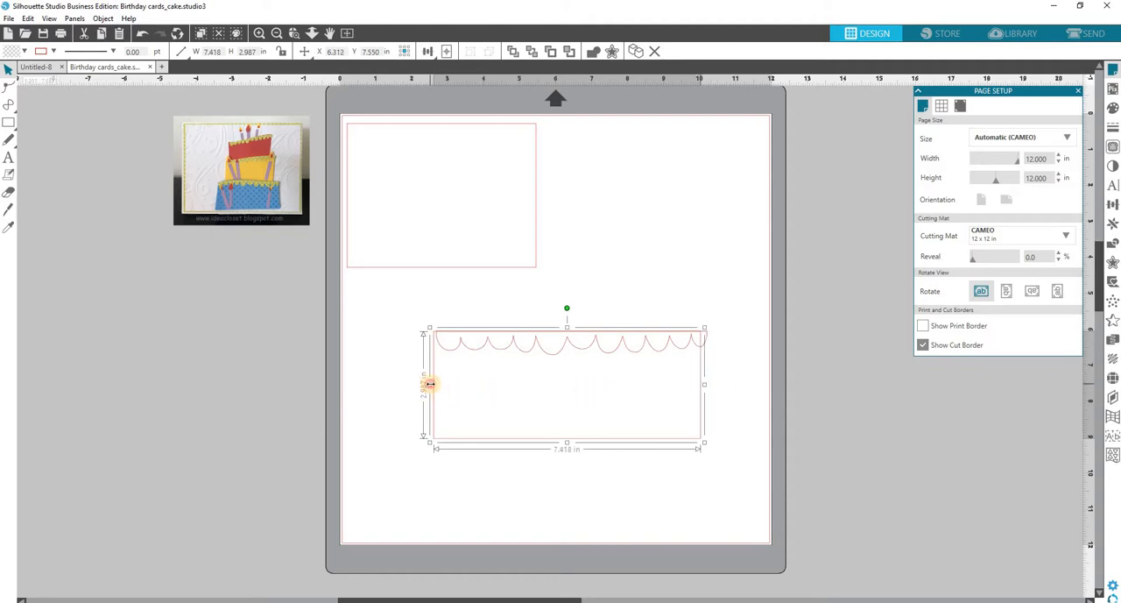
{"action": "left_click_drag", "start_coordinate": [430, 384], "coordinate": [436, 384]}
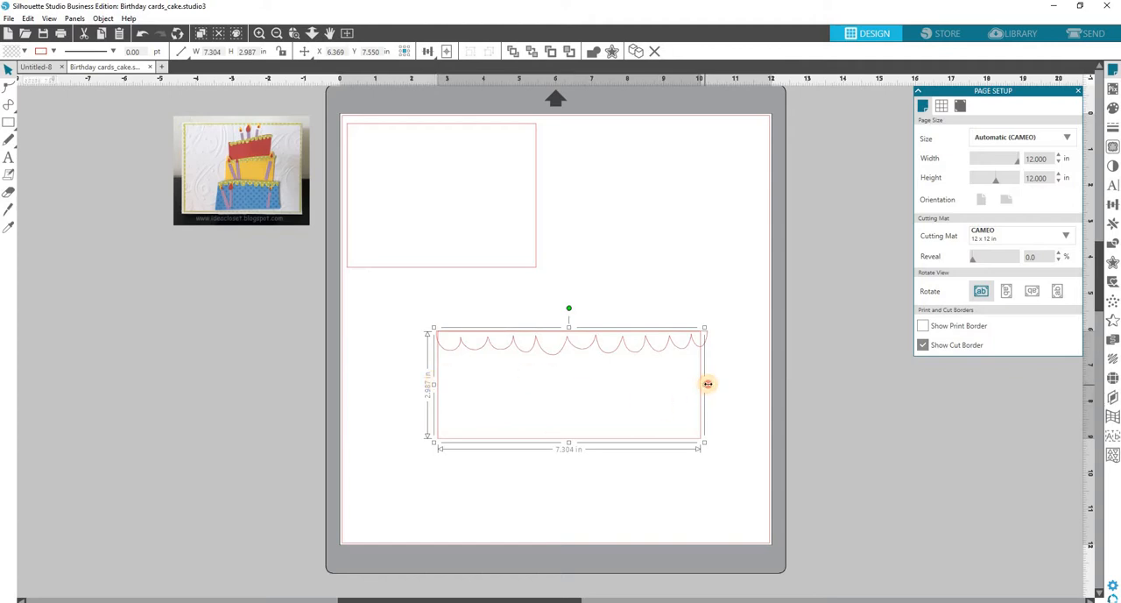
{"action": "left_click_drag", "start_coordinate": [707, 384], "coordinate": [713, 383]}
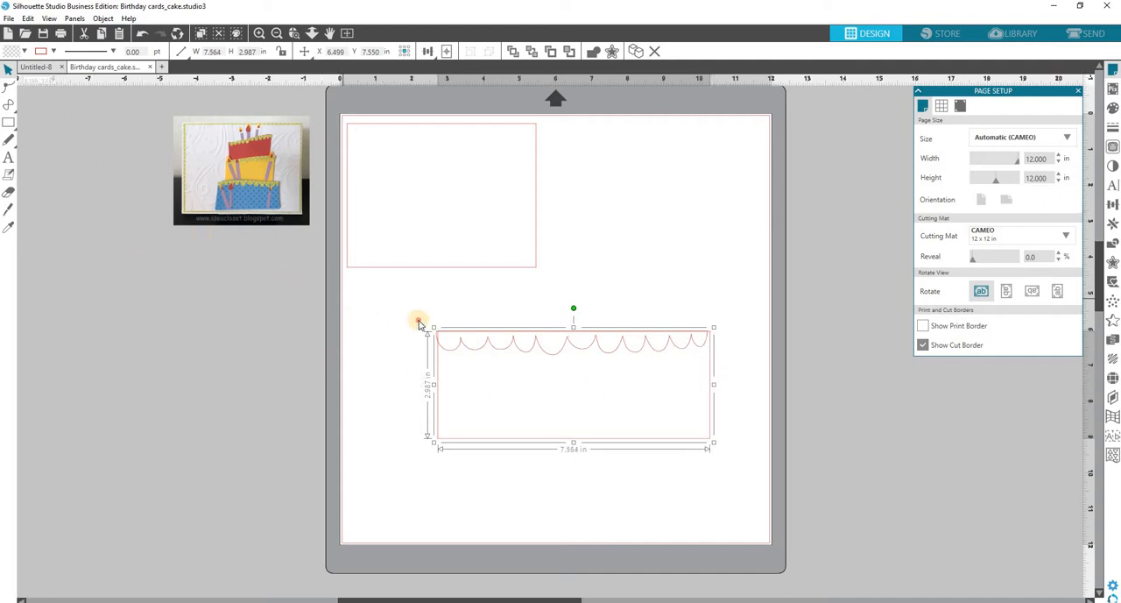
Nudge the scallop border slightly to the right so it lines up with the rectangle's sides.
{"action": "left_click_drag", "start_coordinate": [408, 309], "coordinate": [728, 466]}
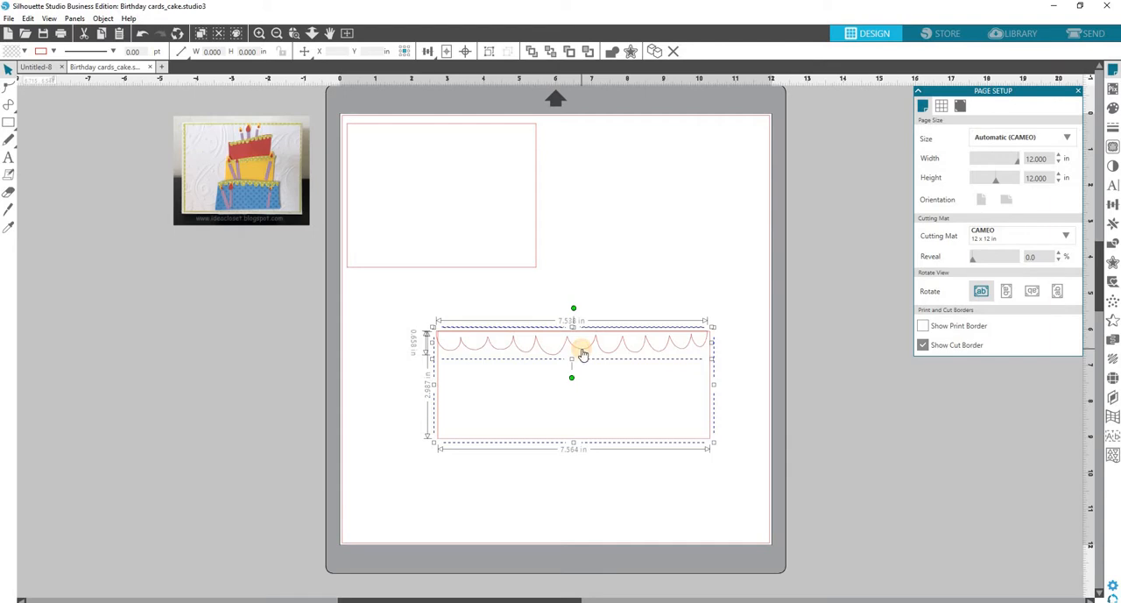
{"action": "left_click", "coordinate": [638, 328]}
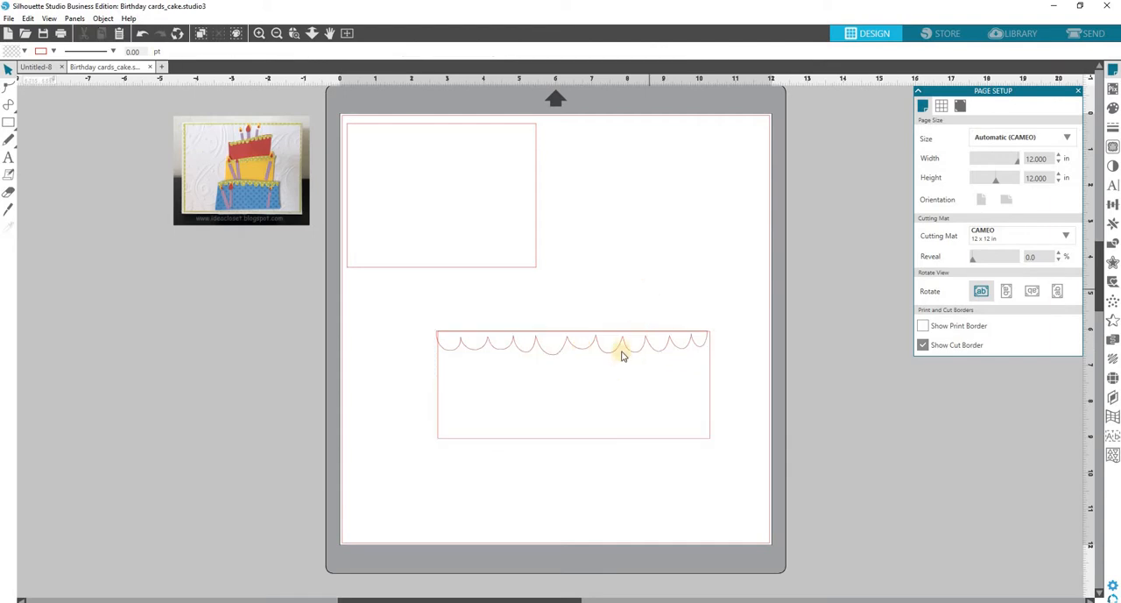
{"action": "left_click", "coordinate": [627, 350]}
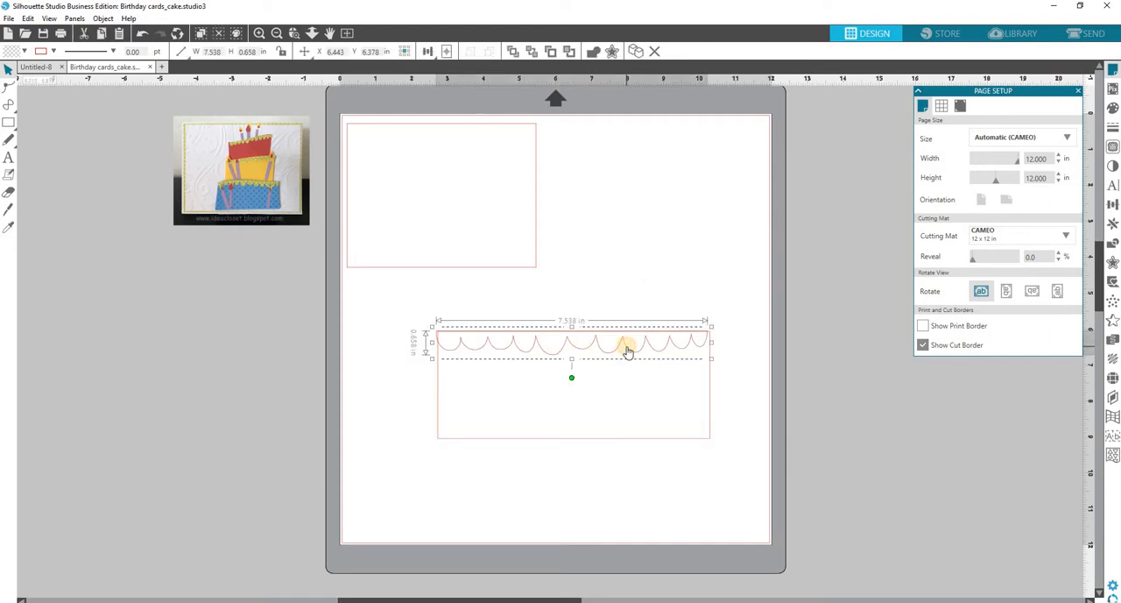
{"action": "key", "text": "Right"}
{"action": "key", "text": "Right"}
{"action": "key", "text": "Right"}
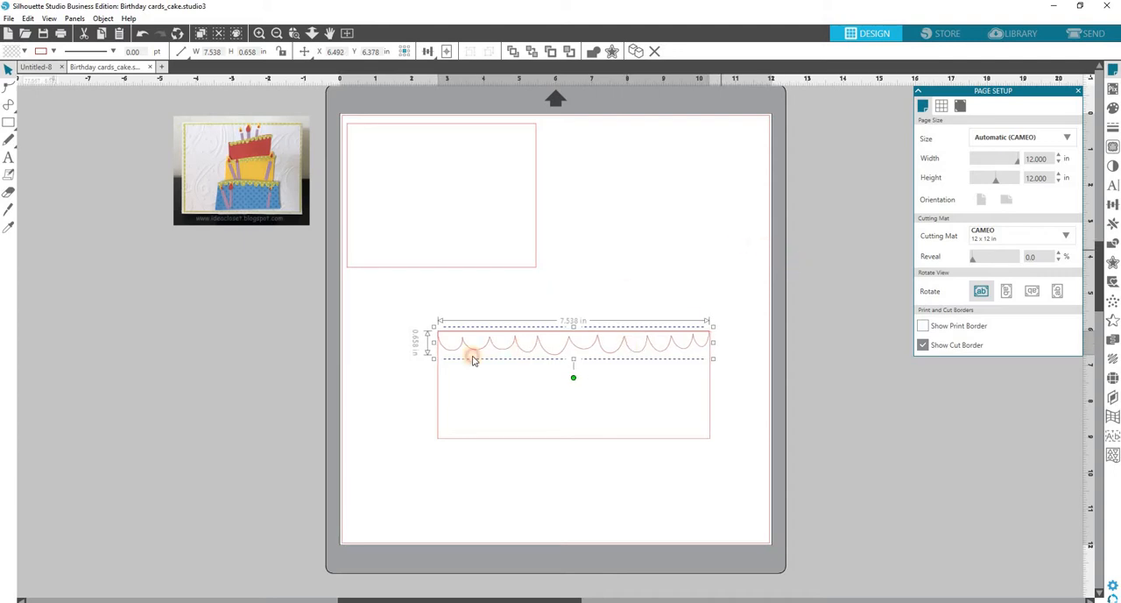
Group the scallop border with its rectangle and scale the group to about 5.19 by 2.06 in near the page's lower-right corner.
{"action": "left_click_drag", "start_coordinate": [403, 318], "coordinate": [728, 466]}
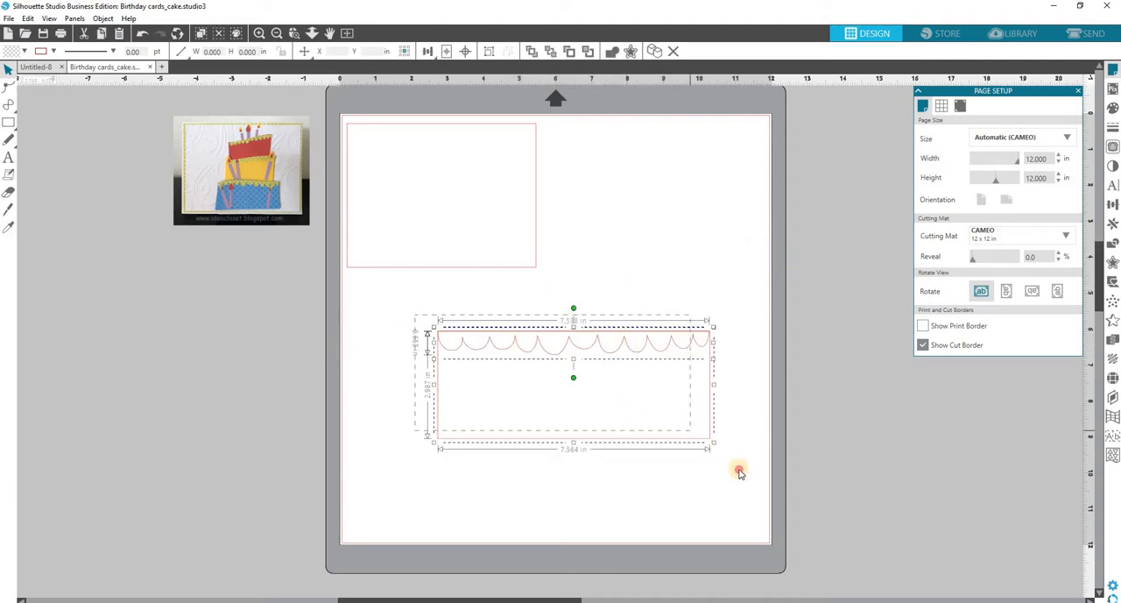
{"action": "right_click", "coordinate": [734, 396]}
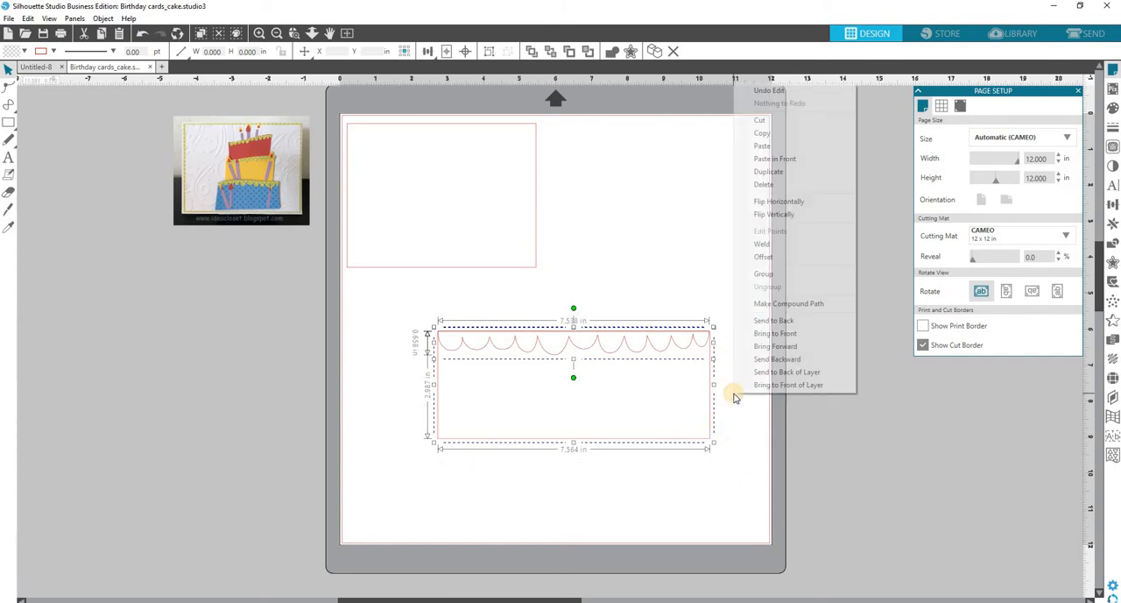
{"action": "left_click", "coordinate": [759, 275]}
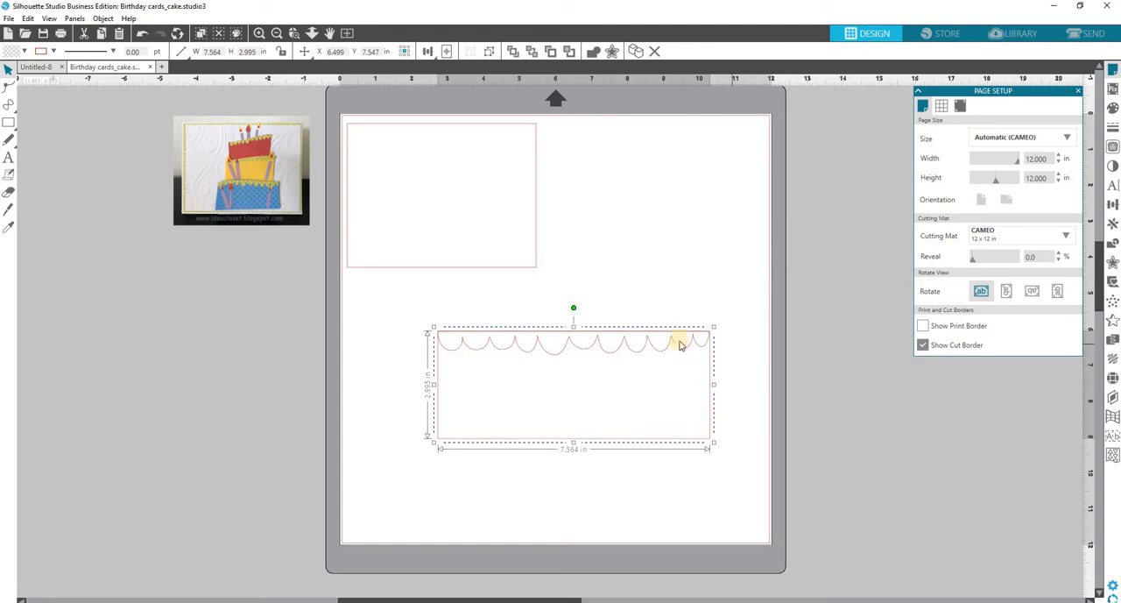
{"action": "left_click_drag", "start_coordinate": [679, 337], "coordinate": [691, 422]}
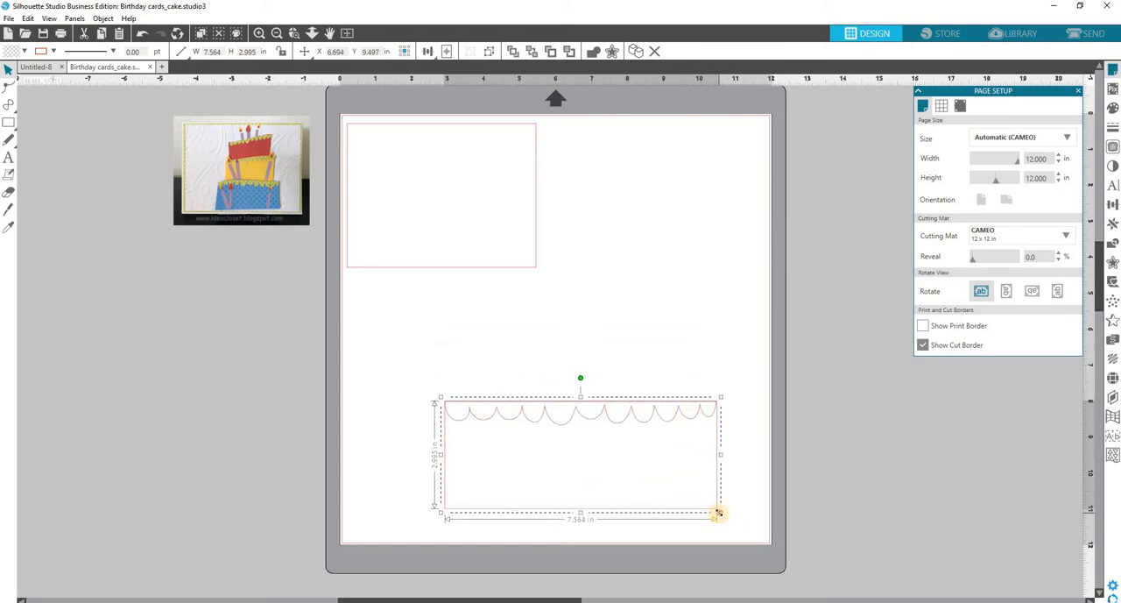
{"action": "left_click_drag", "start_coordinate": [717, 513], "coordinate": [674, 494]}
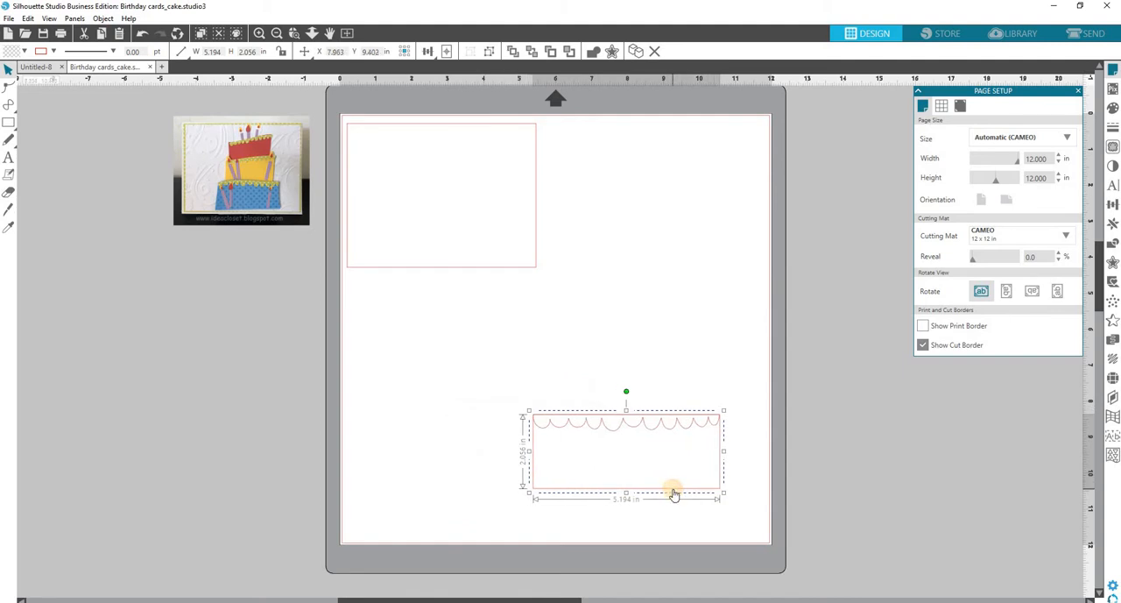
Duplicate the scalloped tier upward twice to make a stack of three tiers.
{"action": "key", "text": "i"}
{"action": "key", "text": "ctrl+Up"}
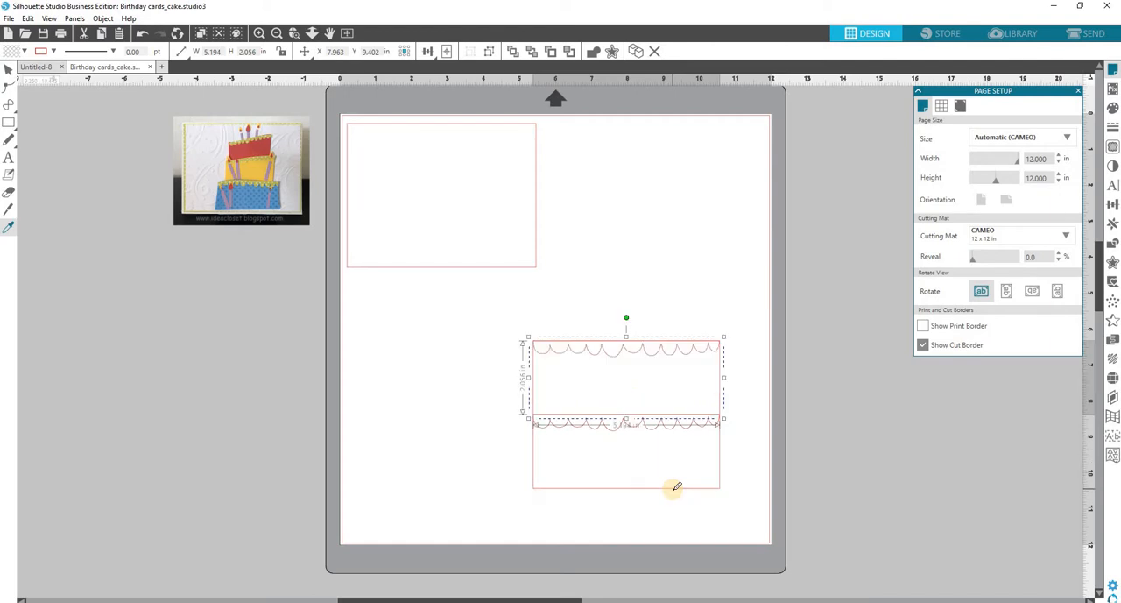
{"action": "key", "text": "ctrl+Up"}
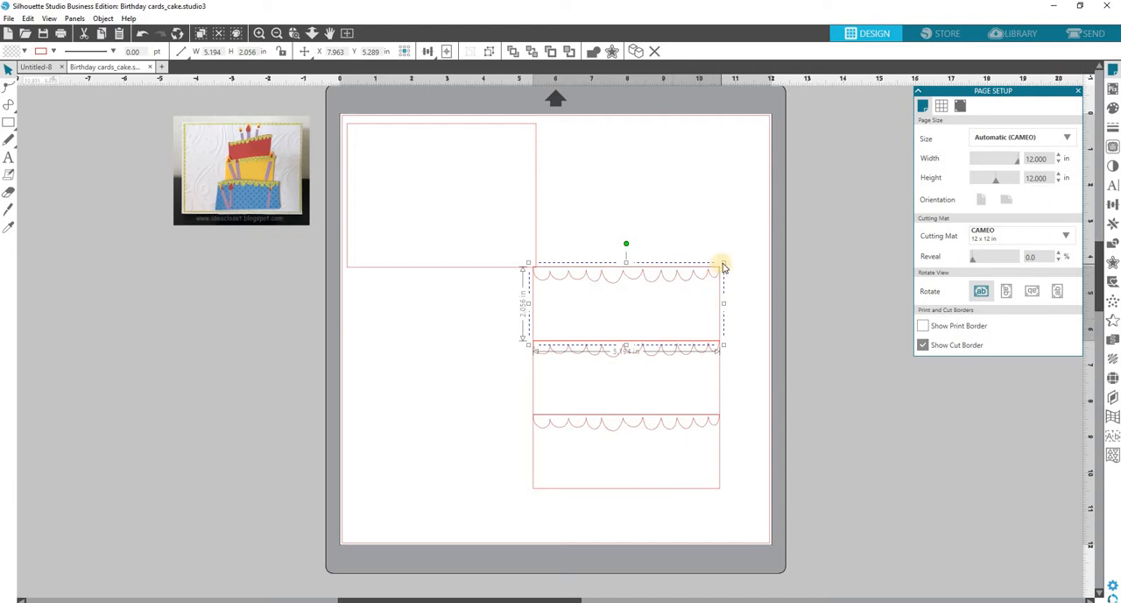
Scale the top tier to about 3.37 by 1.33 in and the middle tier to about 4.03 by 1.59 in.
{"action": "left_click_drag", "start_coordinate": [724, 262], "coordinate": [658, 287]}
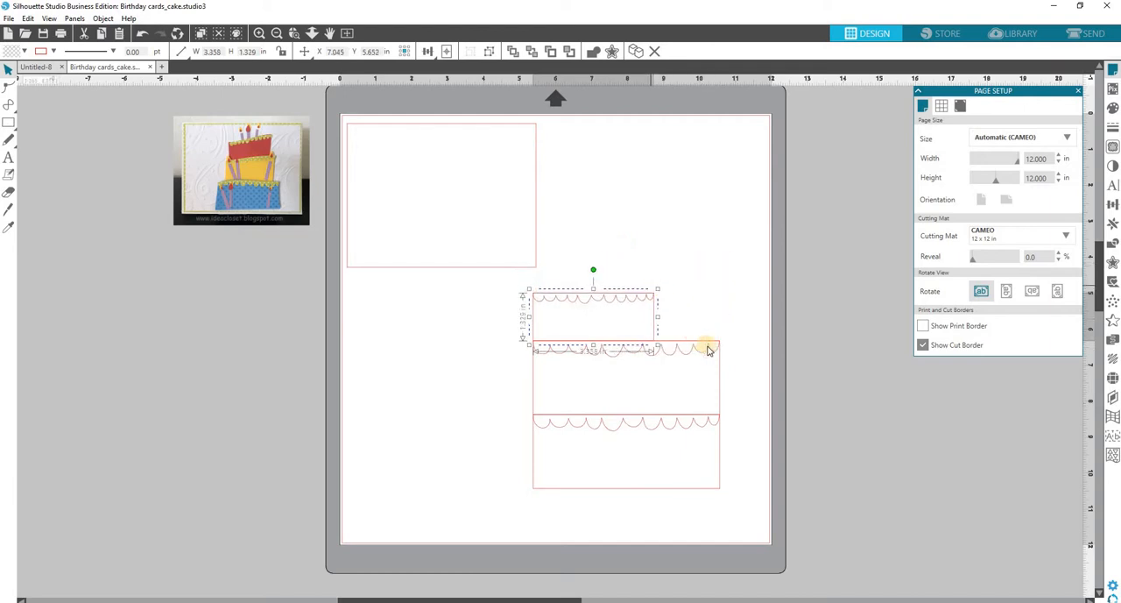
{"action": "left_click", "coordinate": [717, 346]}
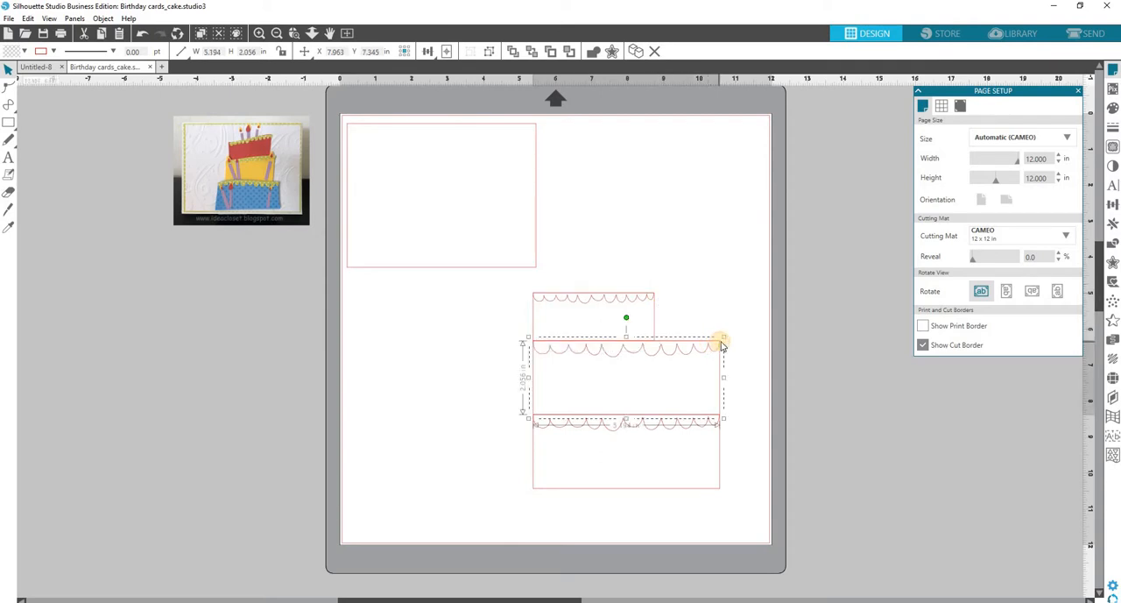
{"action": "left_click_drag", "start_coordinate": [723, 336], "coordinate": [682, 351]}
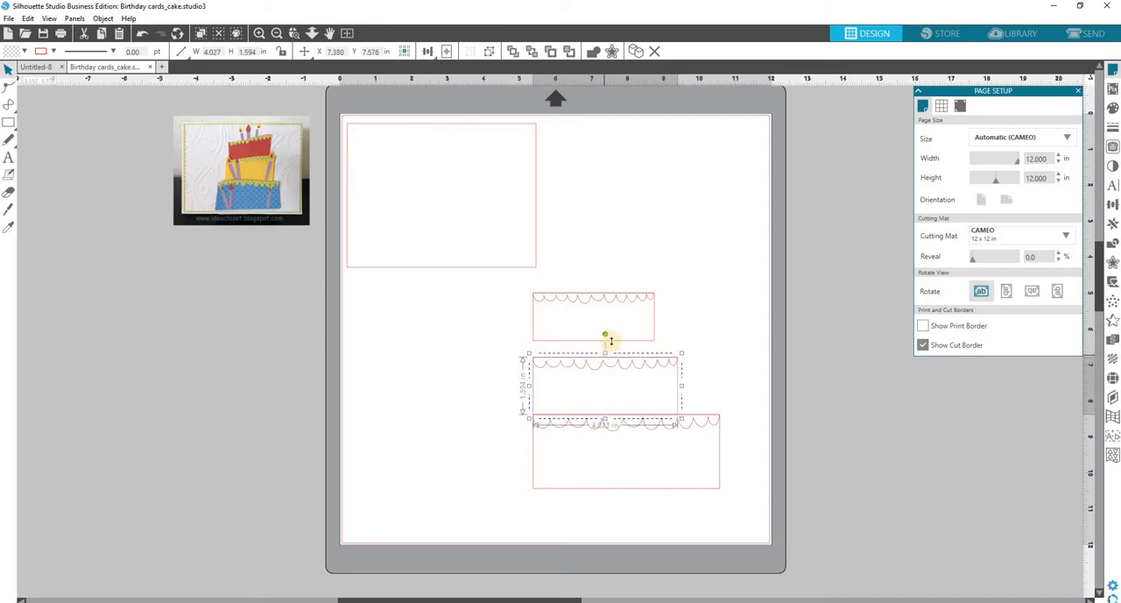
Narrow the top tier to about 2.9 in wide and move it down to rest on the middle tier.
{"action": "left_click", "coordinate": [650, 293]}
{"action": "left_click", "coordinate": [654, 296]}
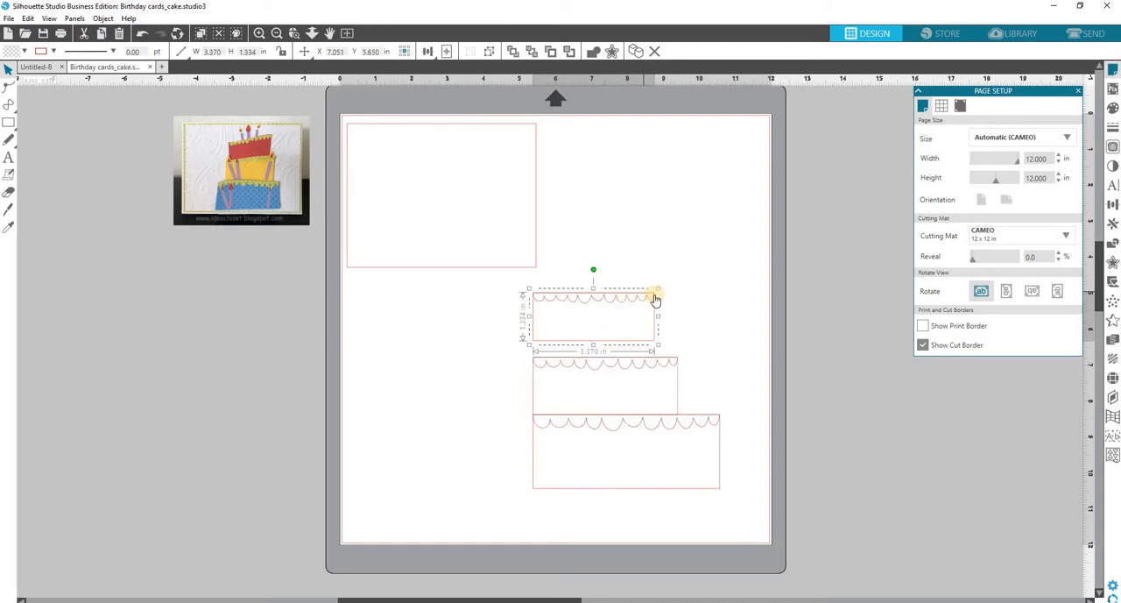
{"action": "left_click_drag", "start_coordinate": [658, 316], "coordinate": [625, 358]}
{"action": "left_click", "coordinate": [626, 347]}
{"action": "left_click", "coordinate": [712, 323]}
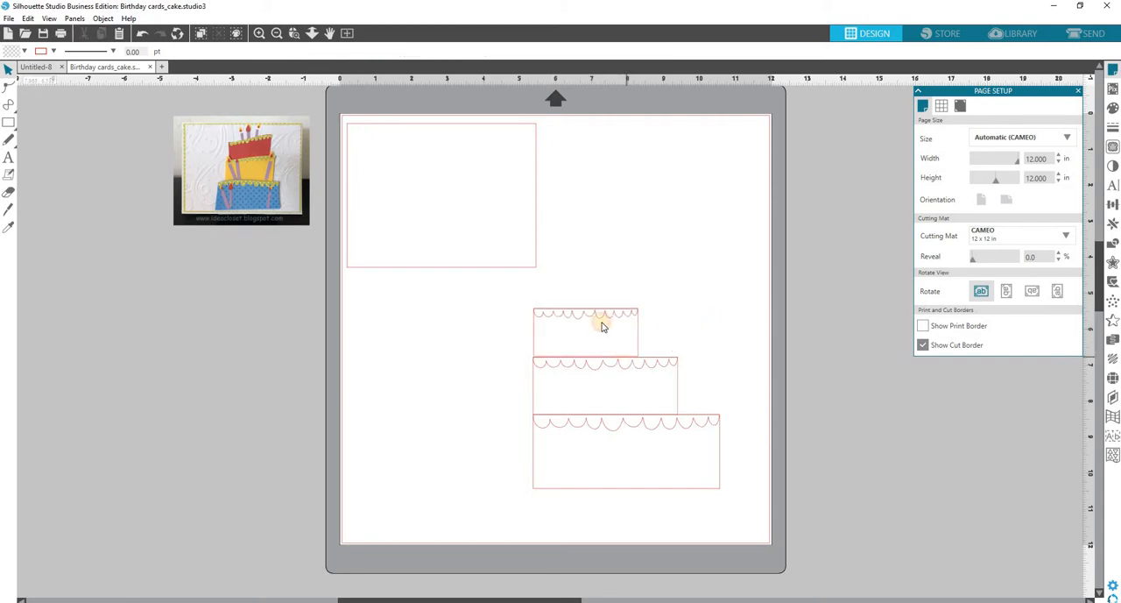
Align all three cake tiers along a common vertical centre line.
{"action": "left_click_drag", "start_coordinate": [524, 299], "coordinate": [733, 515]}
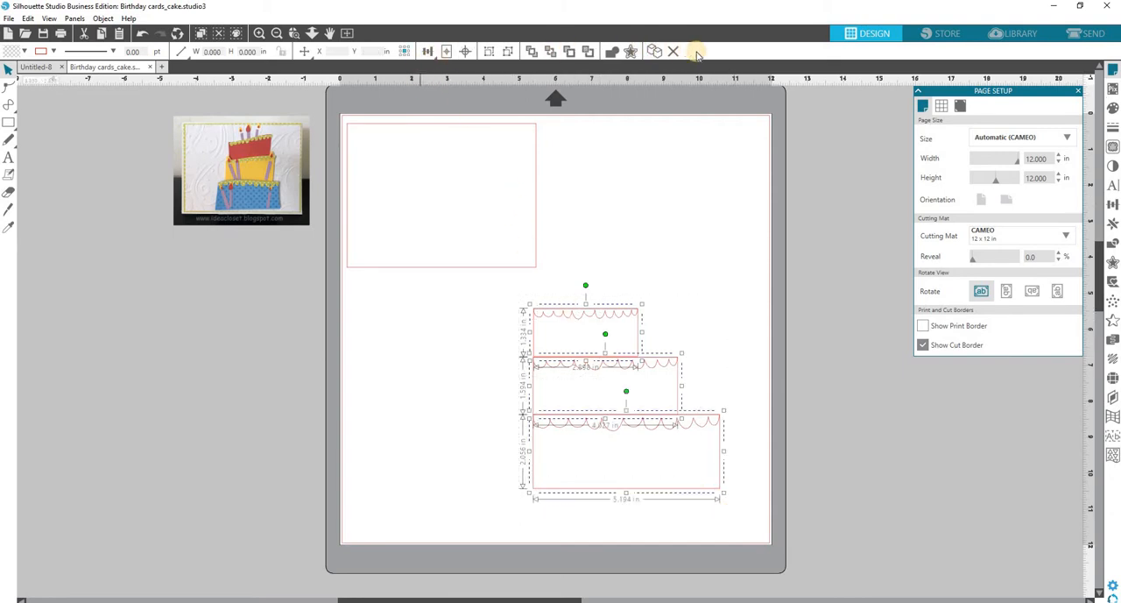
{"action": "left_click", "coordinate": [429, 52]}
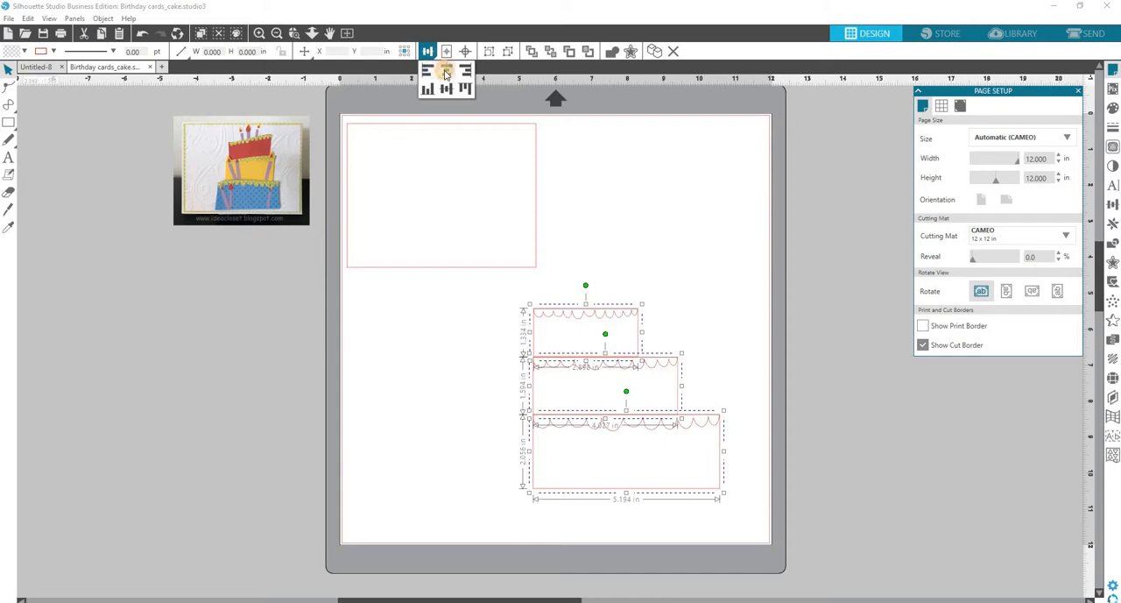
{"action": "left_click", "coordinate": [446, 72]}
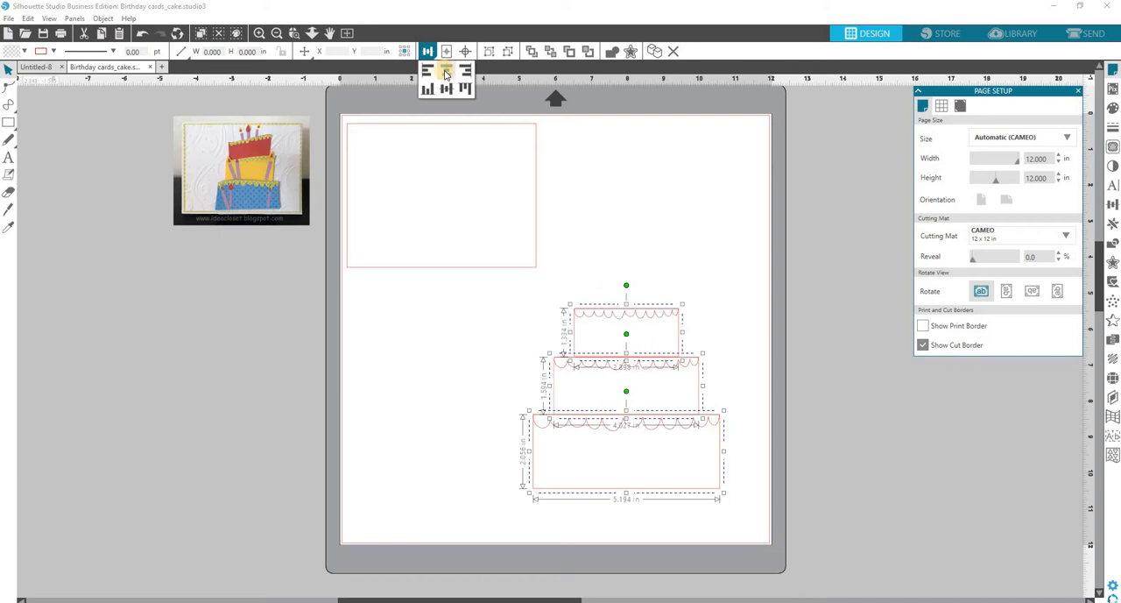
{"action": "left_click", "coordinate": [692, 227]}
{"action": "left_click", "coordinate": [694, 228]}
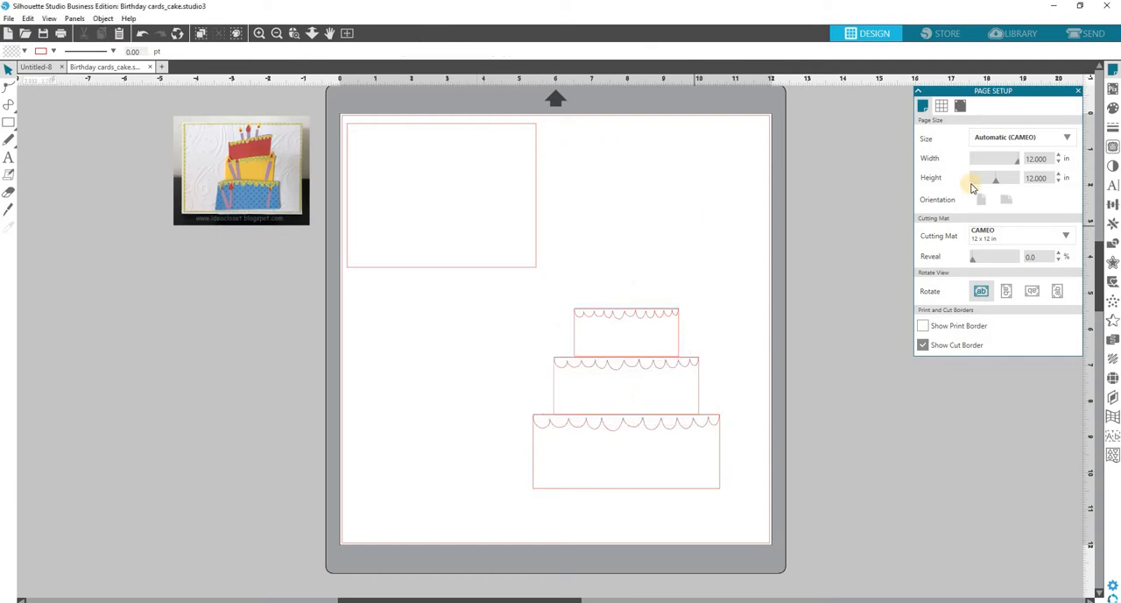
Apply a standard warp mesh, not the conical one, to all three cake tiers together.
{"action": "left_click", "coordinate": [1112, 419]}
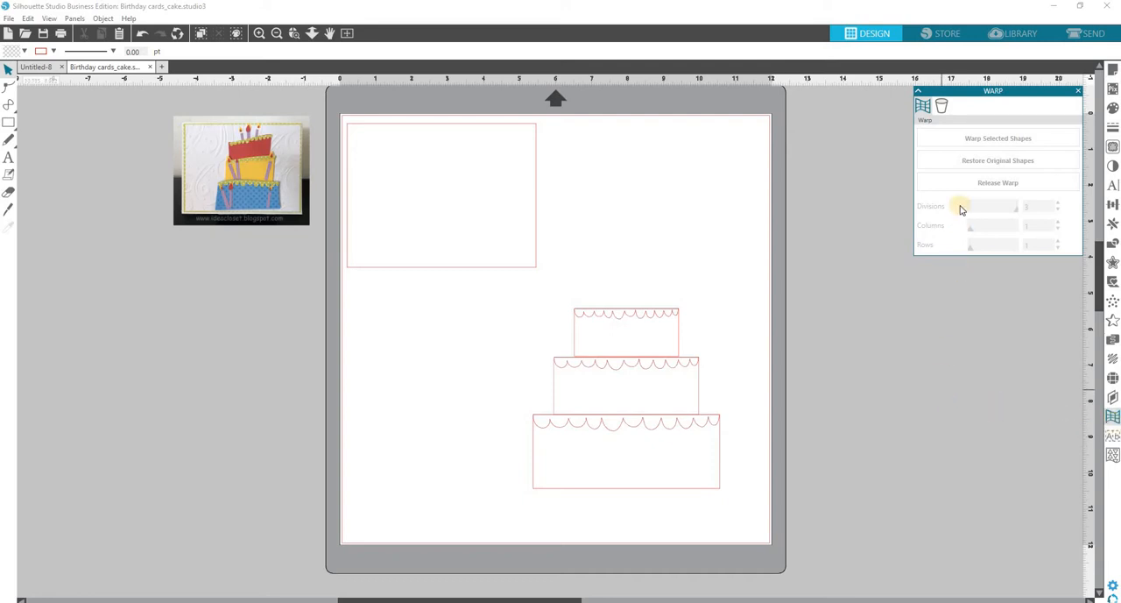
{"action": "left_click", "coordinate": [942, 110]}
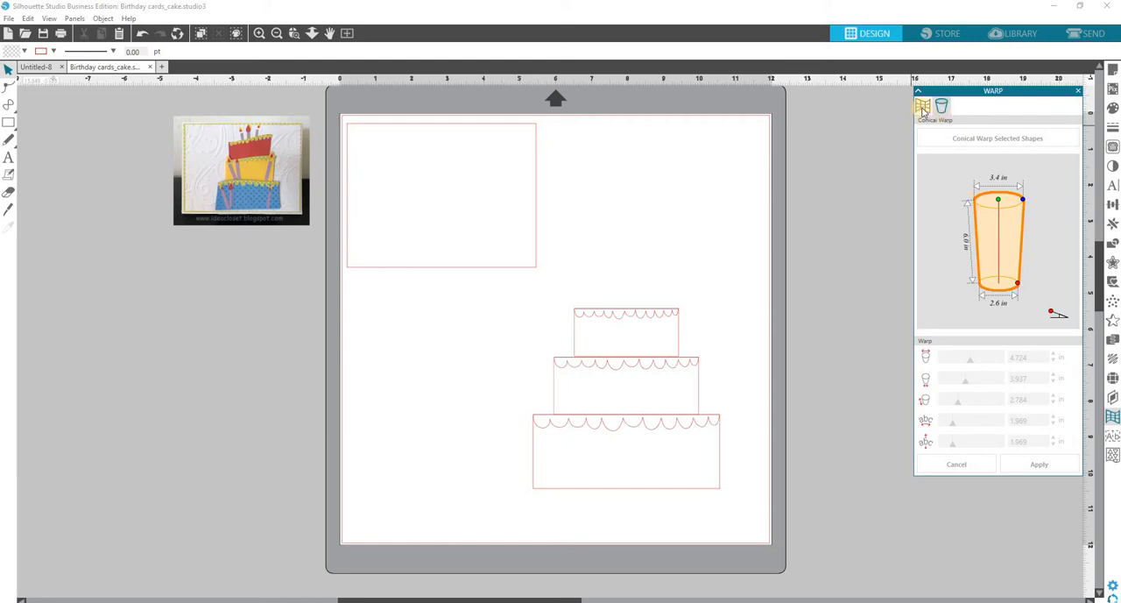
{"action": "left_click", "coordinate": [923, 109]}
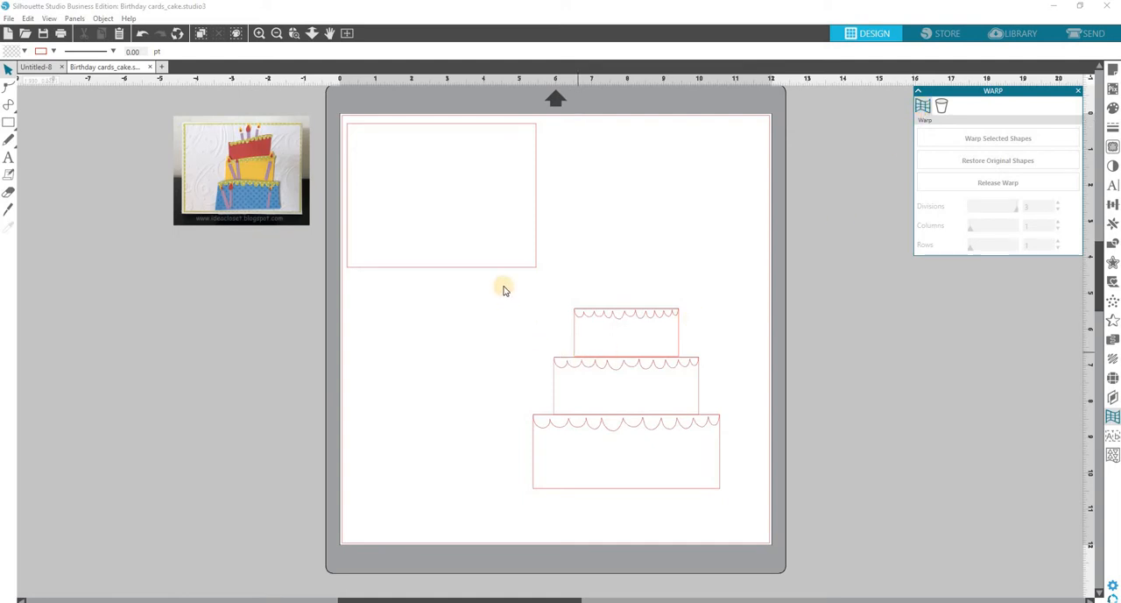
{"action": "left_click_drag", "start_coordinate": [511, 286], "coordinate": [681, 380]}
{"action": "left_click_drag", "start_coordinate": [720, 442], "coordinate": [732, 511]}
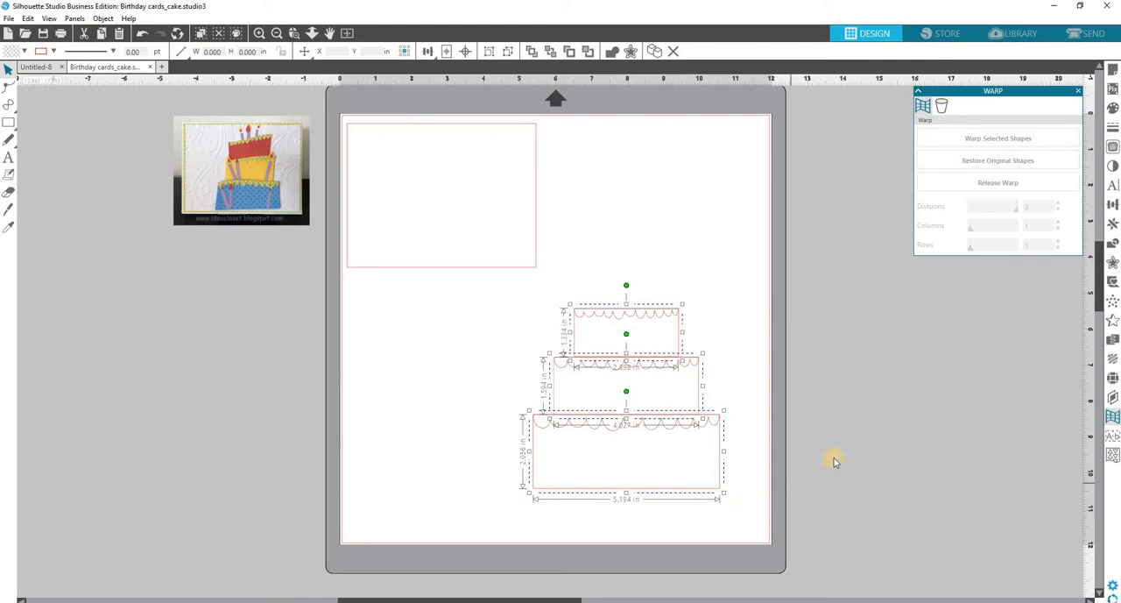
{"action": "left_click", "coordinate": [974, 140]}
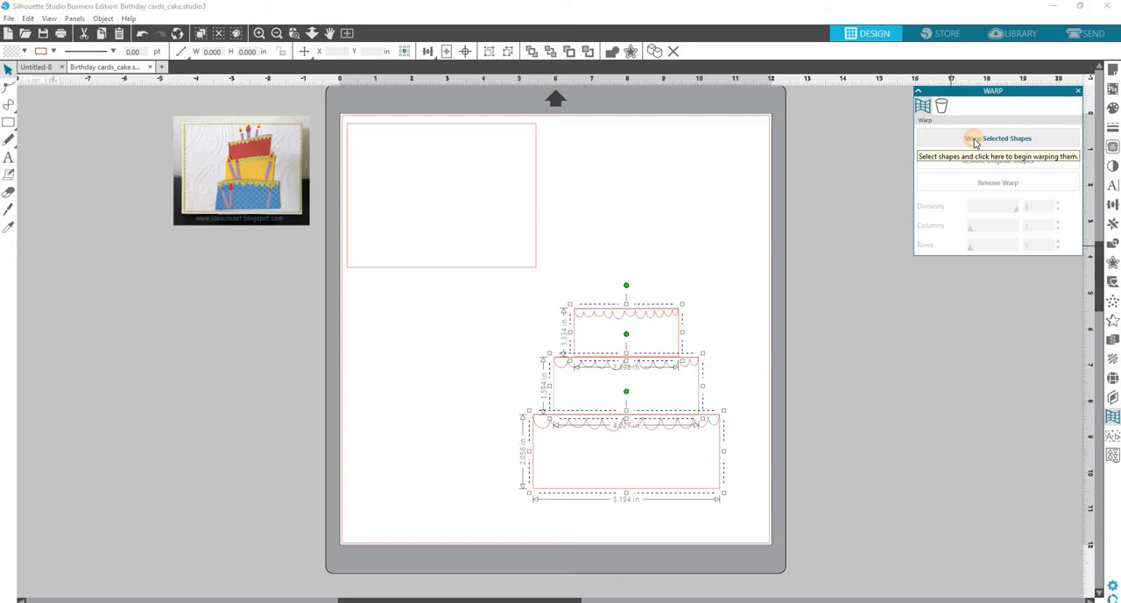
{"action": "left_click", "coordinate": [975, 142]}
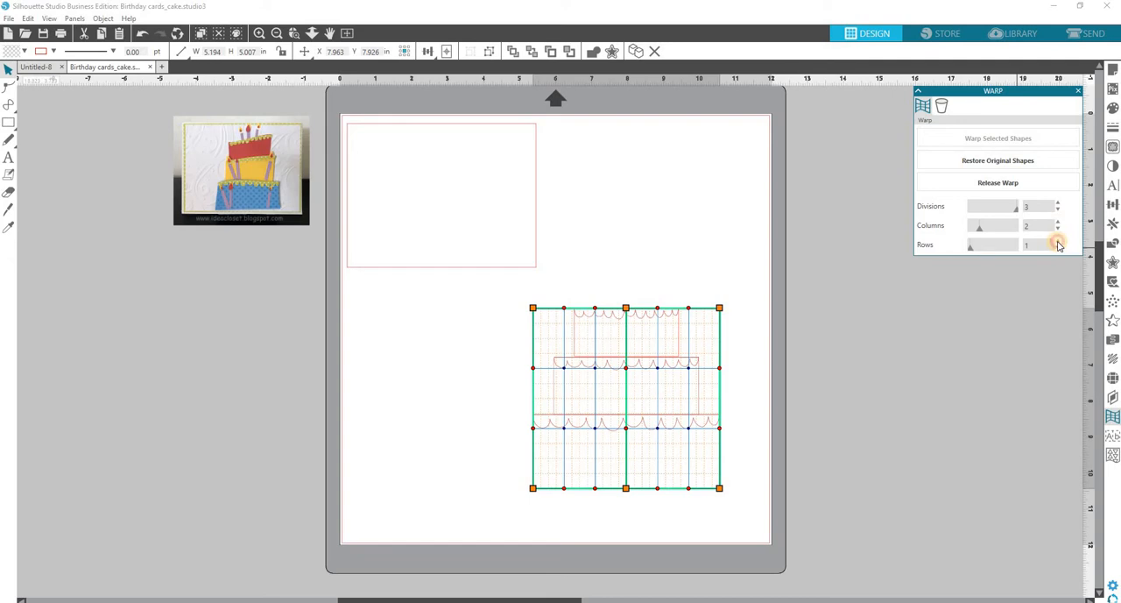
{"action": "left_click", "coordinate": [1058, 242]}
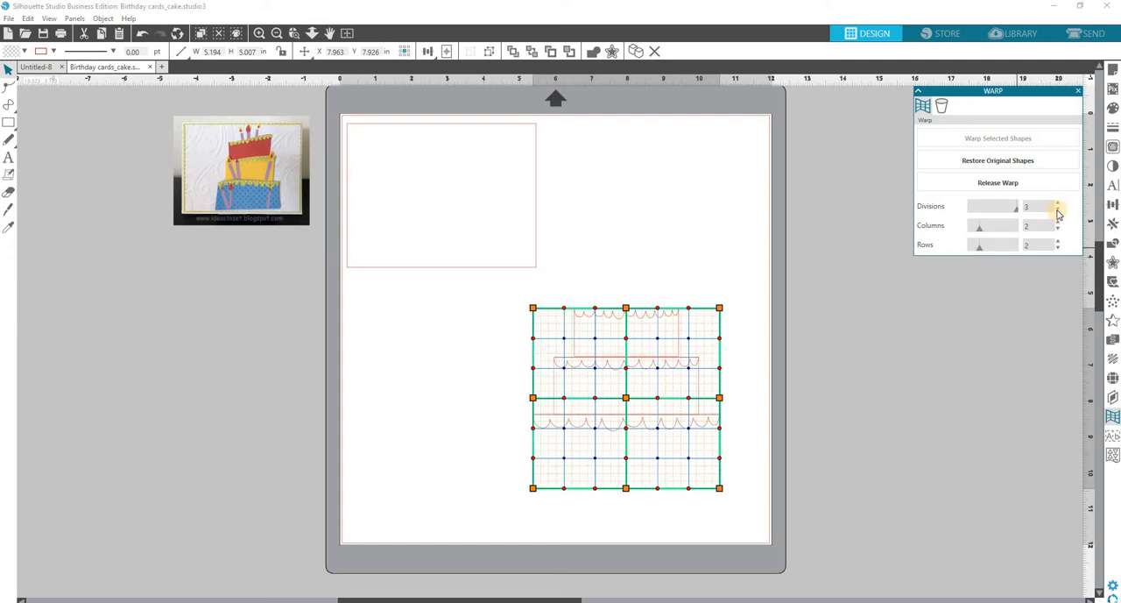
{"action": "left_click", "coordinate": [1057, 228]}
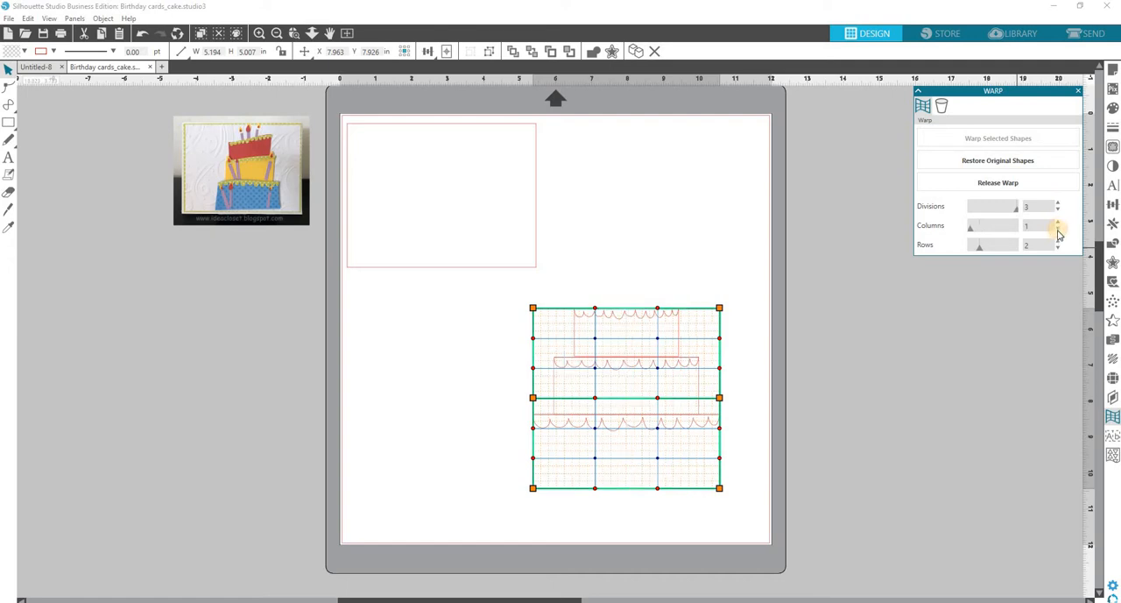
{"action": "left_click", "coordinate": [1057, 249]}
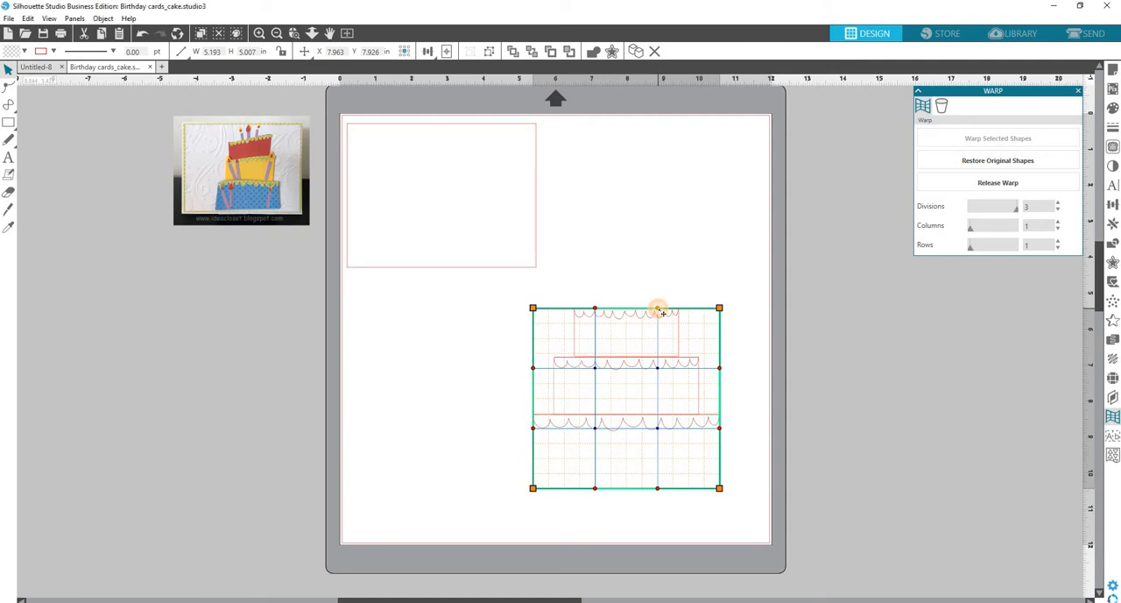
Bend the warp mesh's upper edge into a wave, dipping left and rising right, and pull its upper-right corner slightly outward.
{"action": "left_click_drag", "start_coordinate": [659, 310], "coordinate": [665, 286]}
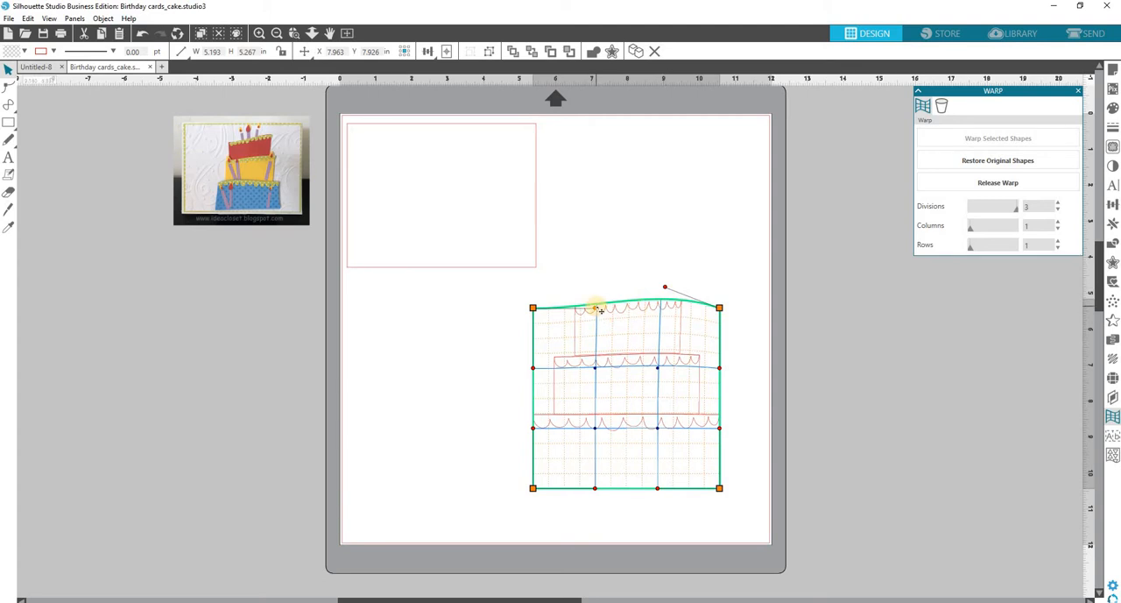
{"action": "left_click_drag", "start_coordinate": [598, 310], "coordinate": [597, 326]}
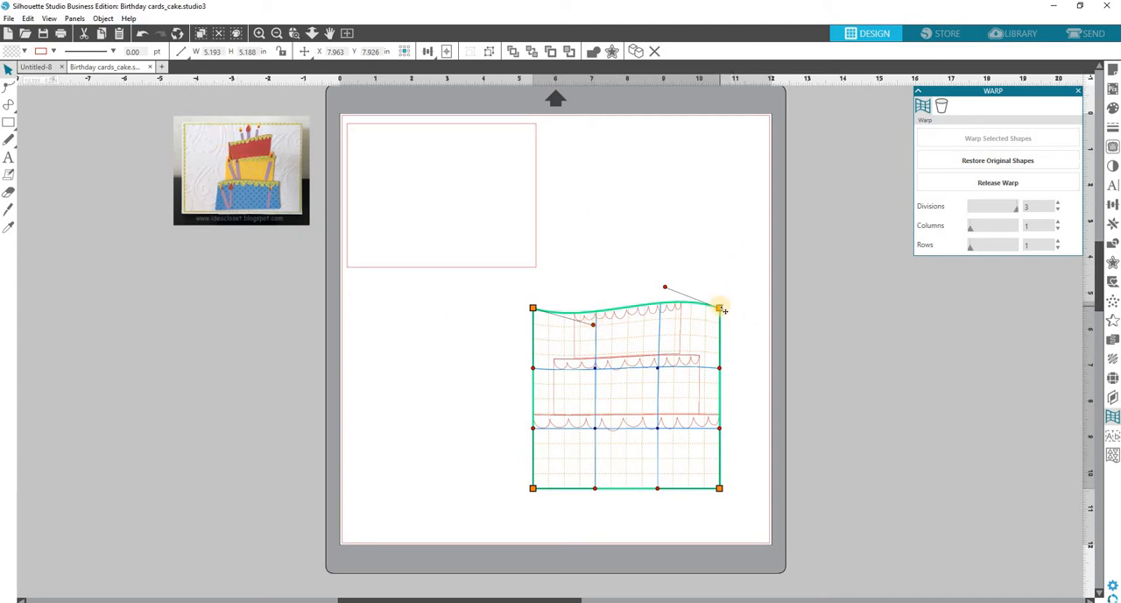
{"action": "left_click_drag", "start_coordinate": [720, 308], "coordinate": [727, 303]}
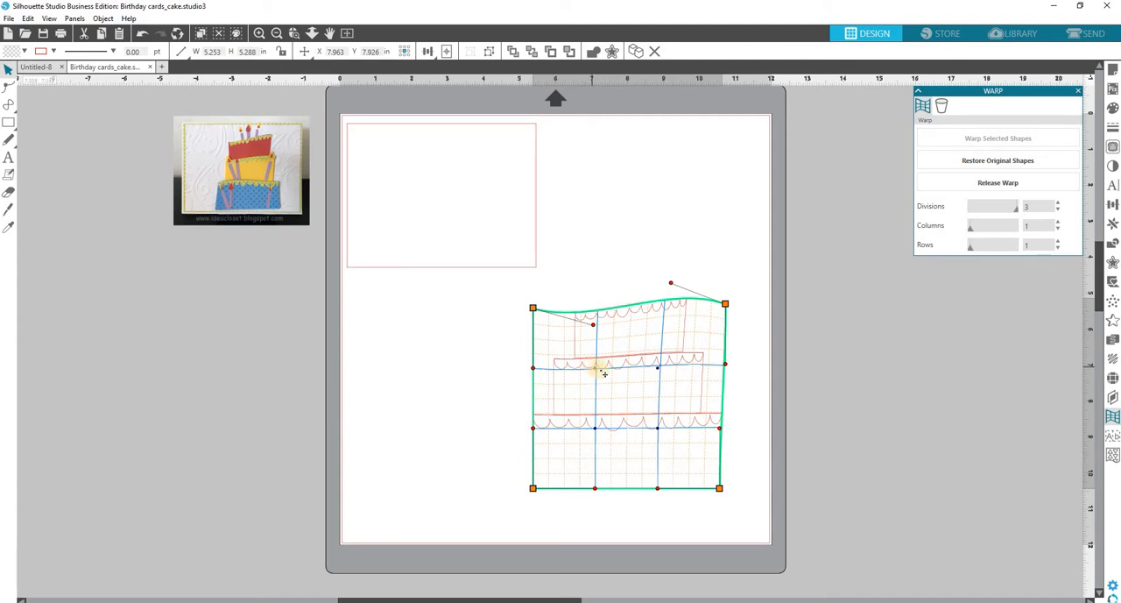
Skew the mesh's upper inner points, left down and right up, and pull in the upper right side and the whole left side.
{"action": "left_click_drag", "start_coordinate": [595, 368], "coordinate": [596, 389]}
{"action": "left_click_drag", "start_coordinate": [662, 373], "coordinate": [714, 366]}
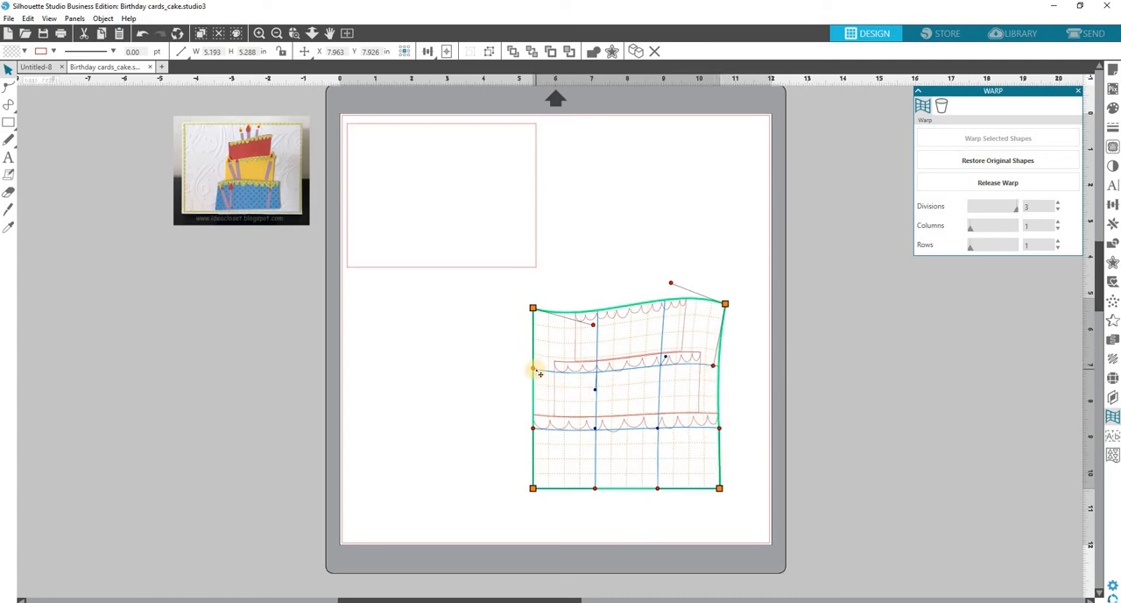
{"action": "left_click_drag", "start_coordinate": [540, 374], "coordinate": [551, 378]}
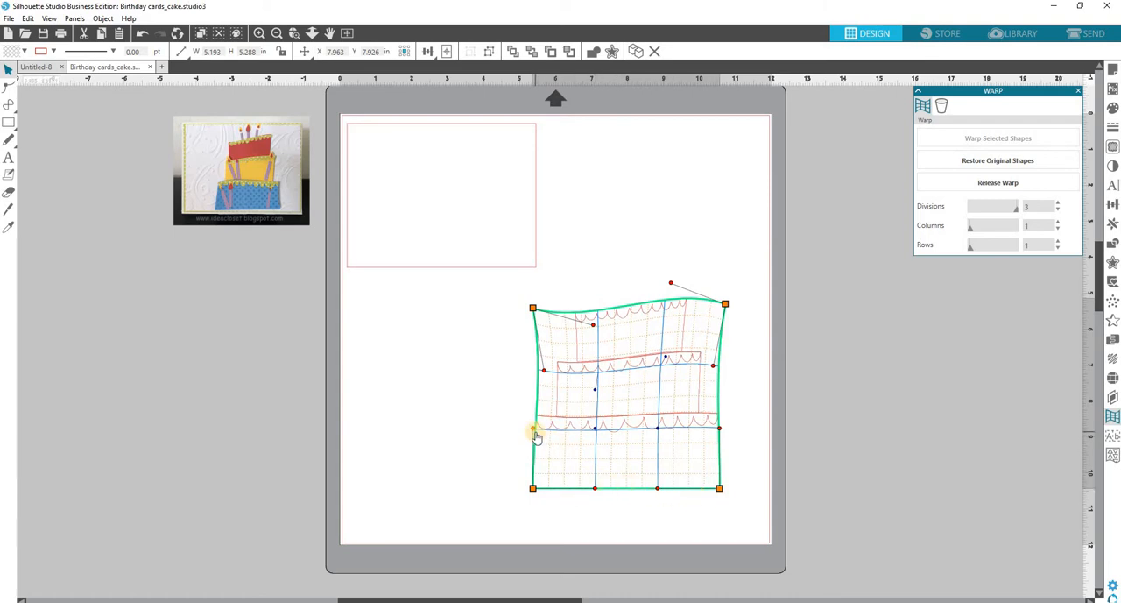
{"action": "left_click_drag", "start_coordinate": [550, 436], "coordinate": [551, 445]}
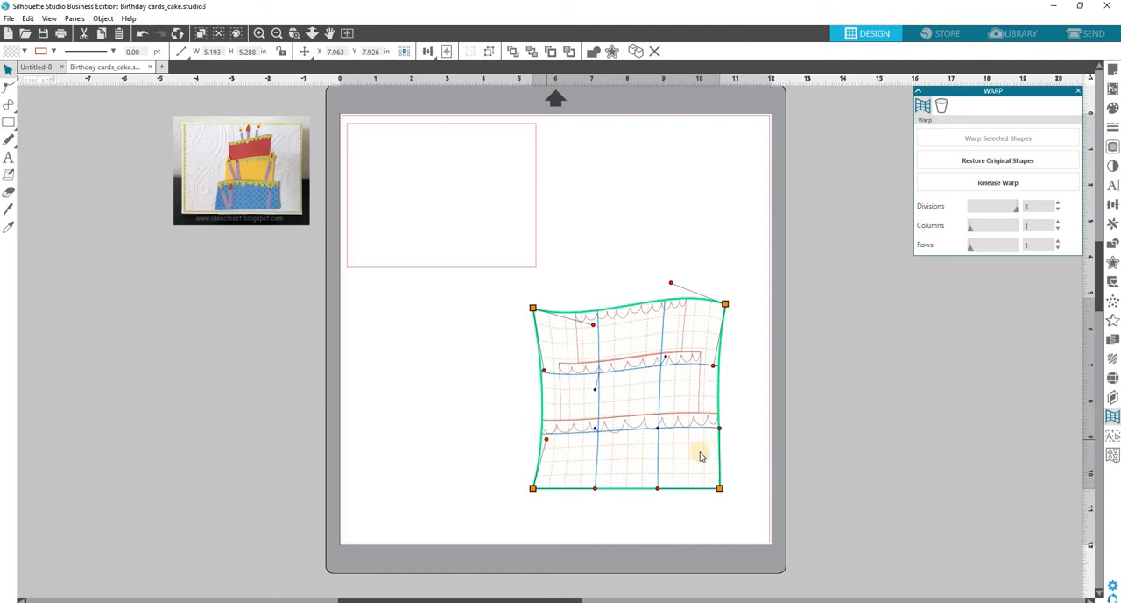
Bulge the mesh's lower right side outward, raise the lower-right inner point and lower the lower-left one.
{"action": "left_click_drag", "start_coordinate": [720, 431], "coordinate": [738, 448]}
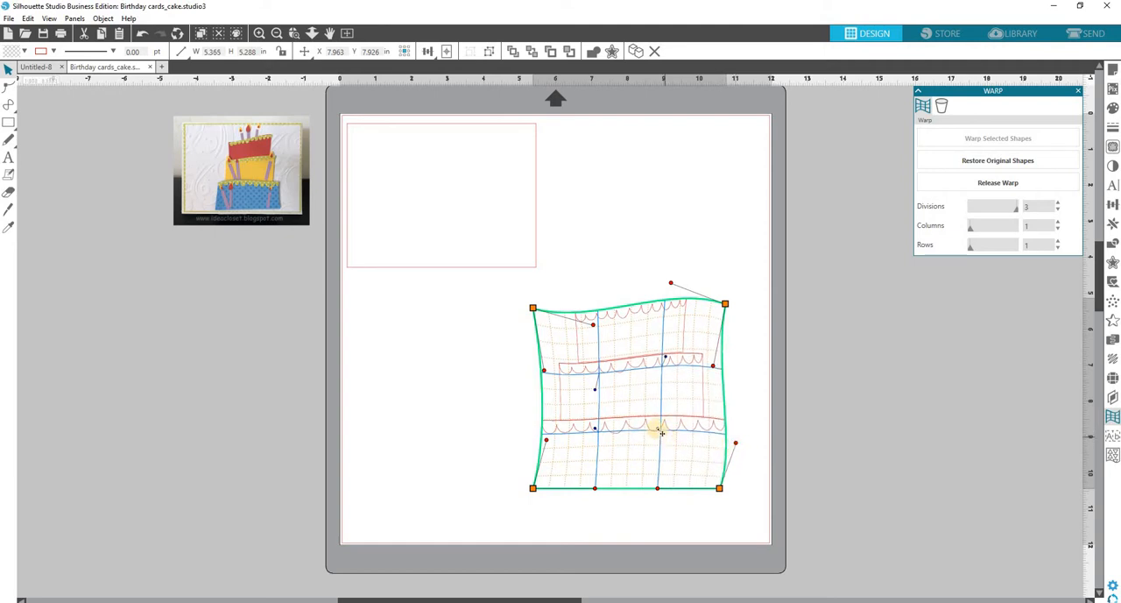
{"action": "left_click_drag", "start_coordinate": [661, 429], "coordinate": [659, 414]}
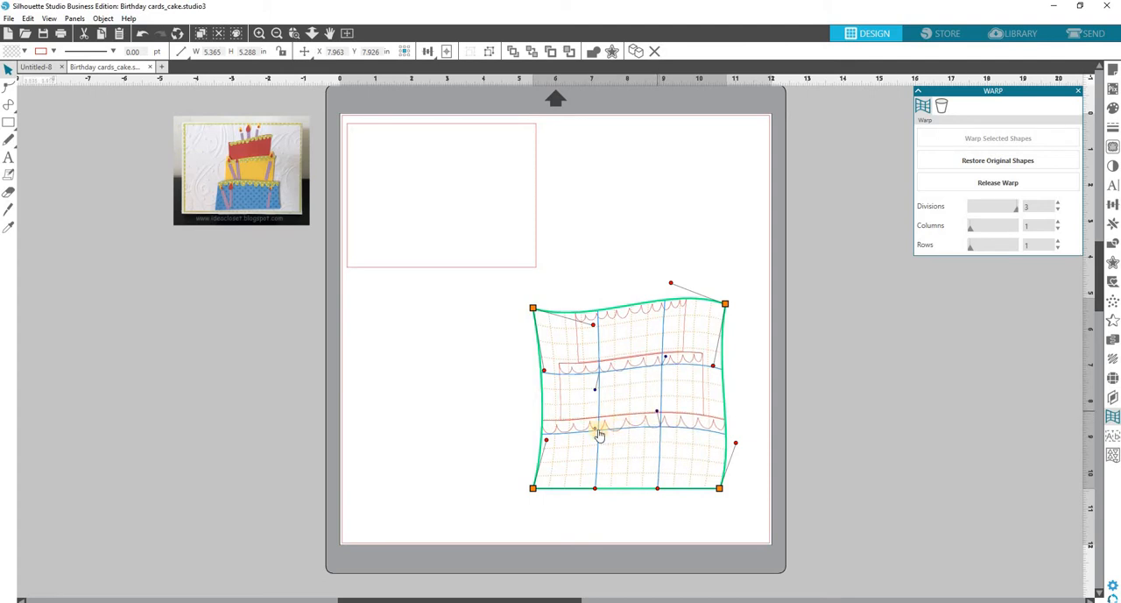
{"action": "left_click_drag", "start_coordinate": [600, 432], "coordinate": [593, 451]}
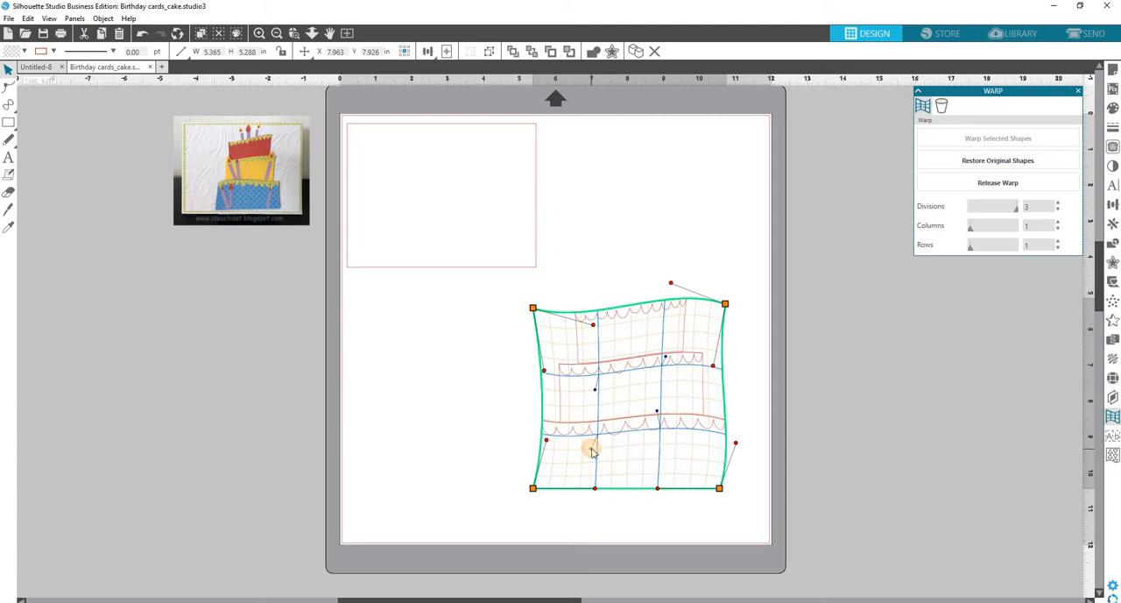
{"action": "left_click", "coordinate": [759, 329]}
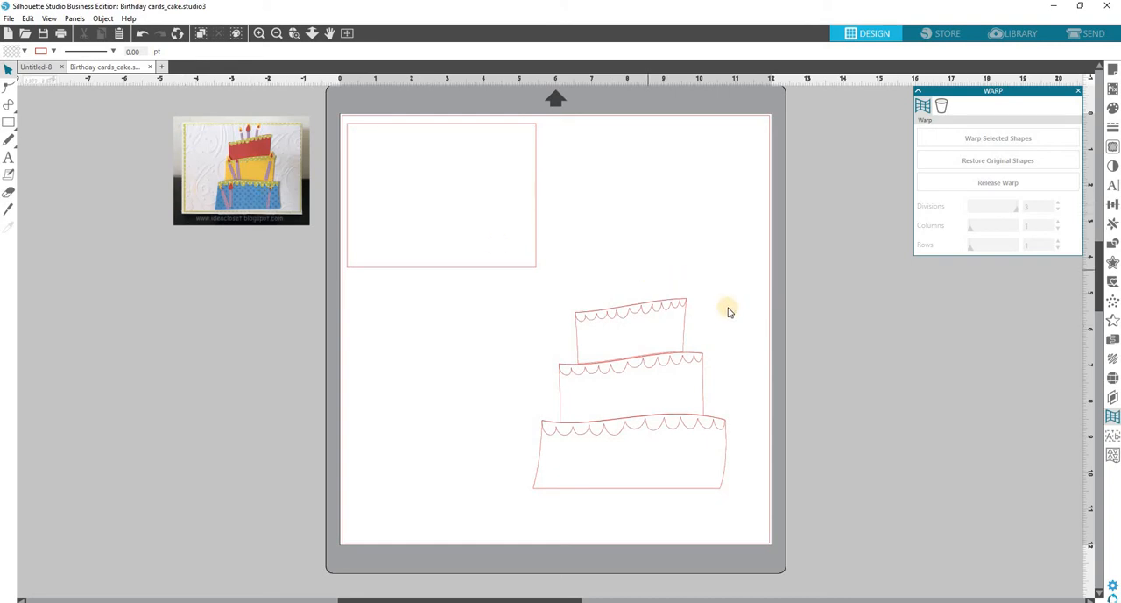
Release the warp to keep the bent tier shapes, and nudge the top tier's scallop border up slightly.
{"action": "left_click", "coordinate": [685, 330]}
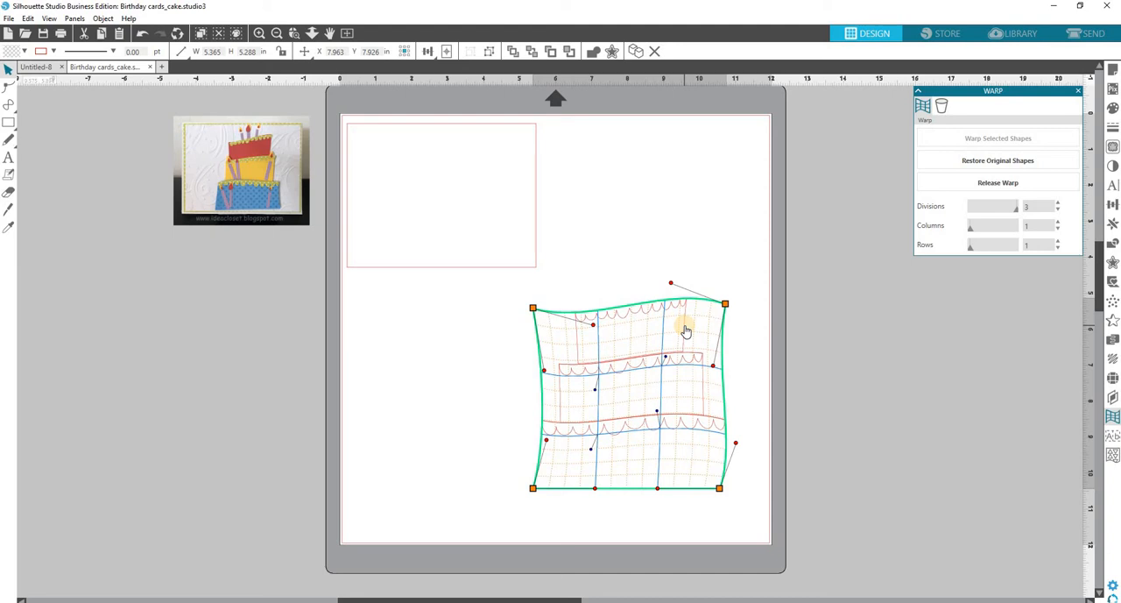
{"action": "left_click", "coordinate": [1004, 185]}
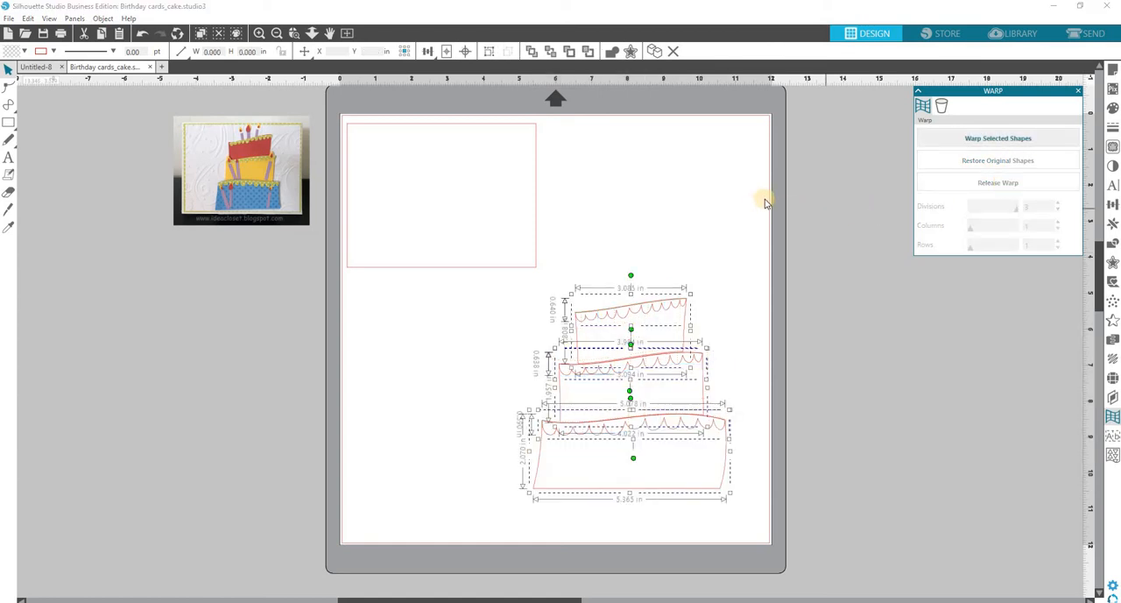
{"action": "left_click", "coordinate": [714, 302]}
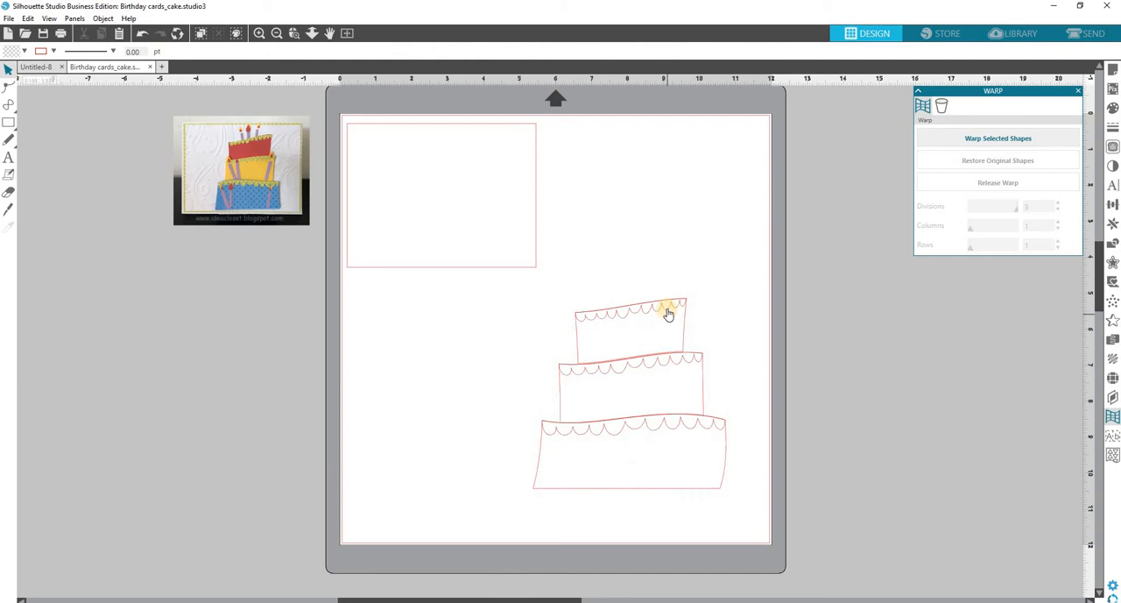
{"action": "left_click_drag", "start_coordinate": [668, 313], "coordinate": [668, 313]}
{"action": "left_click", "coordinate": [722, 233]}
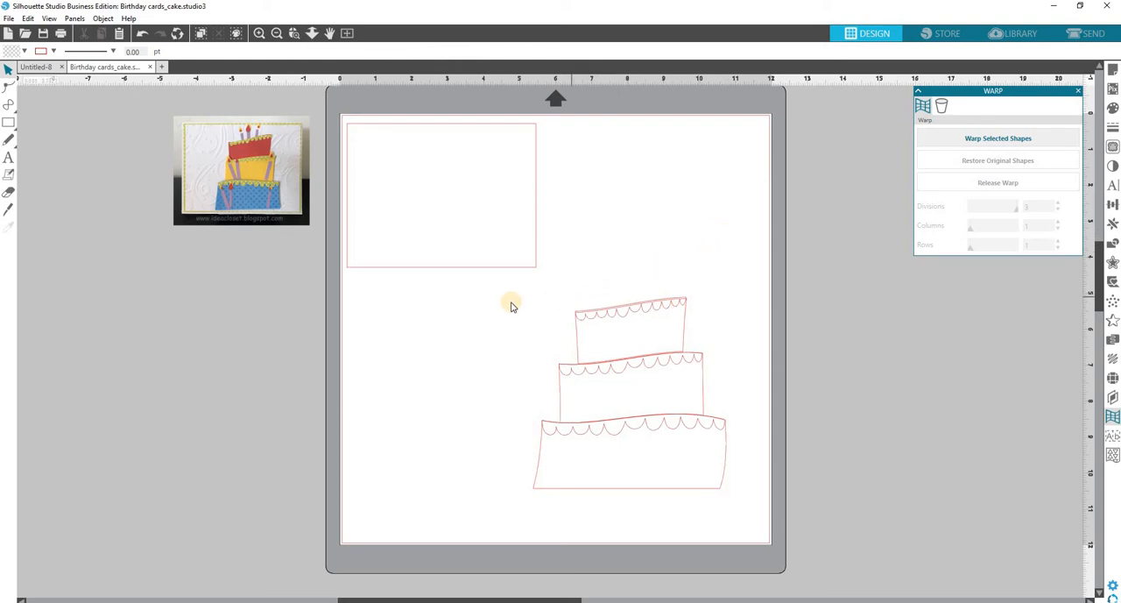
Fill the scallop borders of all three cake tiers with green.
{"action": "left_click", "coordinate": [602, 324]}
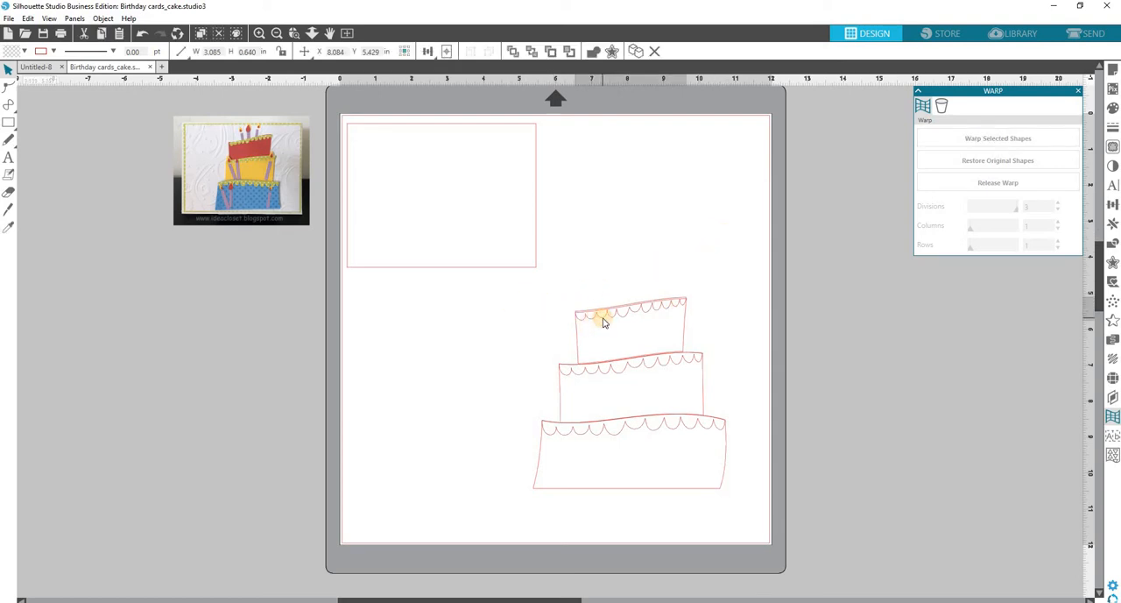
{"action": "left_click", "coordinate": [622, 375], "text": "shift"}
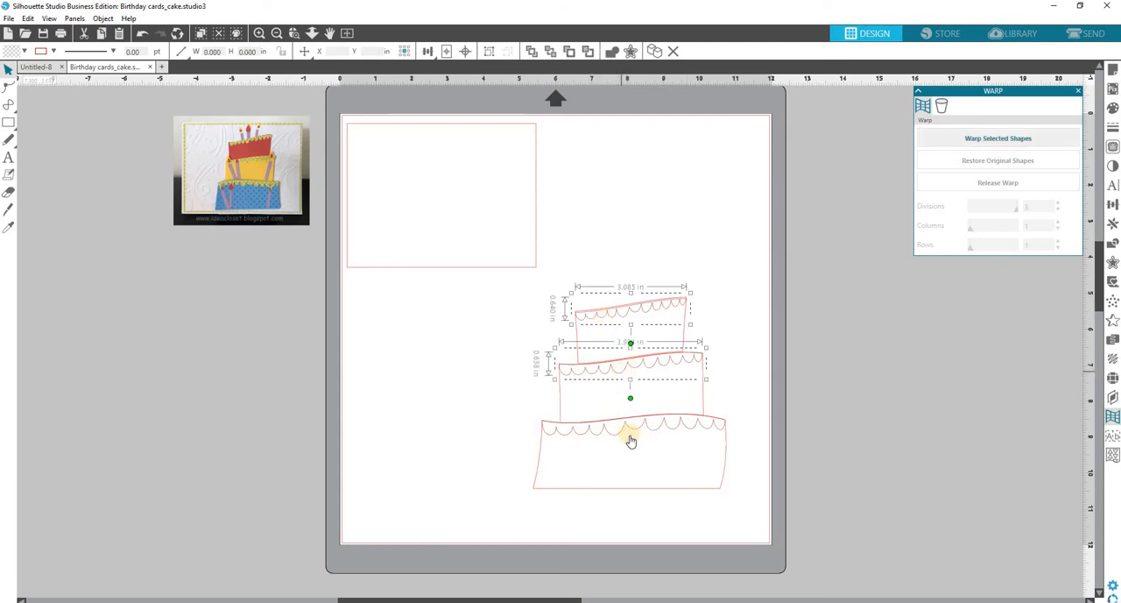
{"action": "left_click", "coordinate": [635, 433], "text": "shift"}
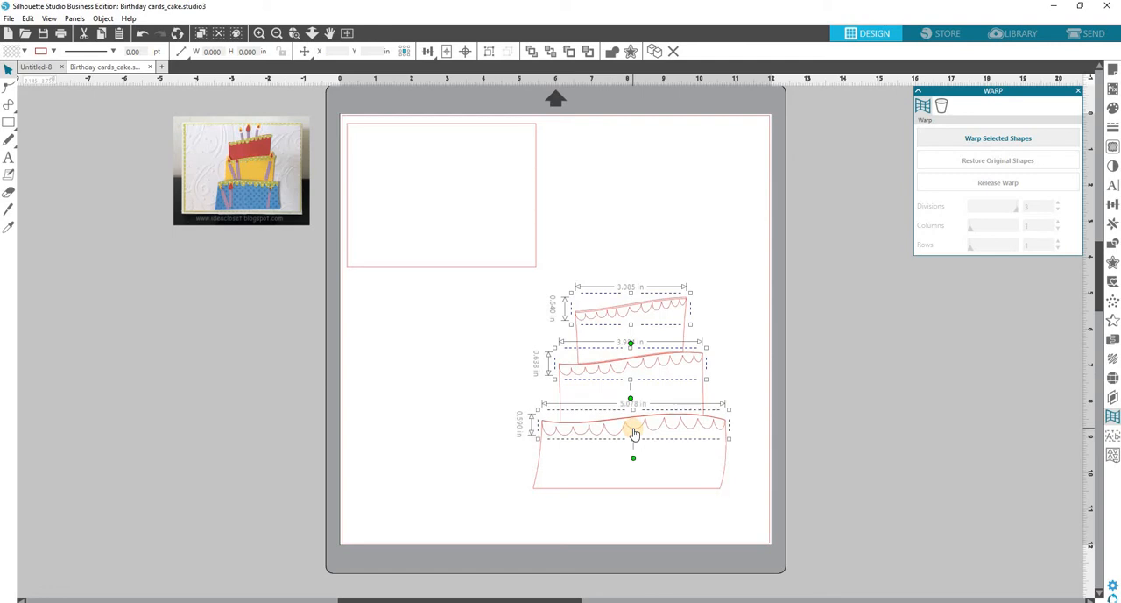
{"action": "left_click", "coordinate": [25, 52]}
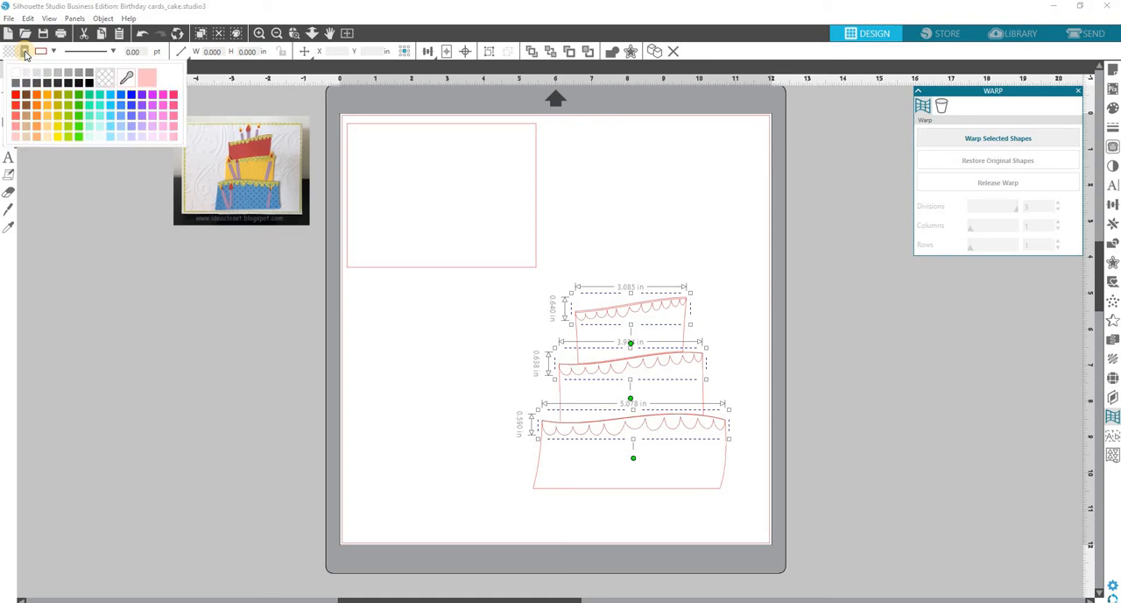
{"action": "left_click", "coordinate": [79, 116]}
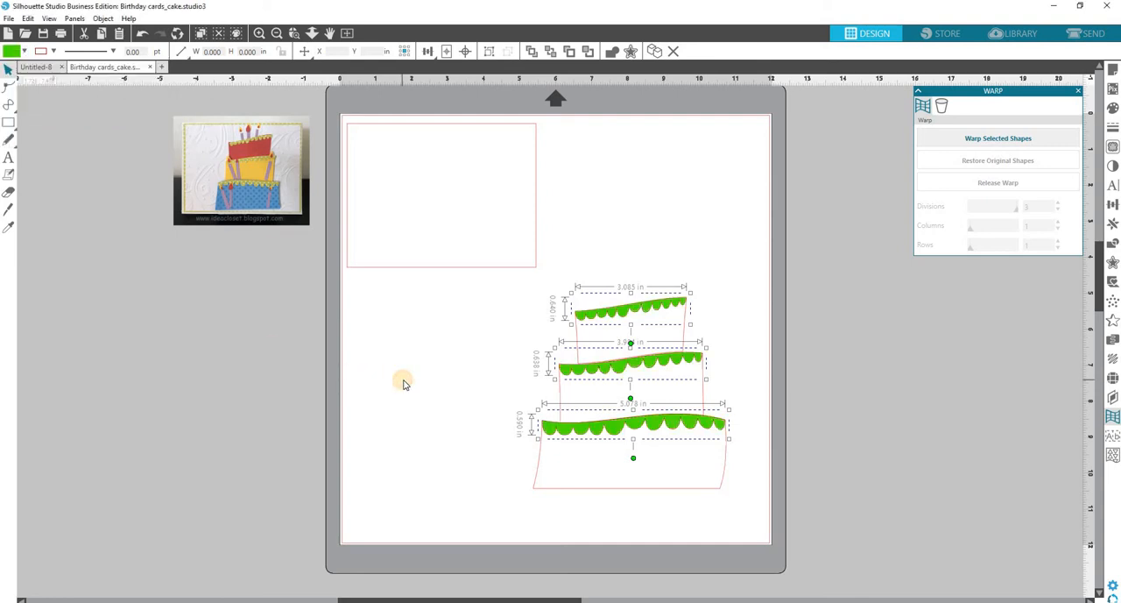
{"action": "left_click", "coordinate": [540, 378]}
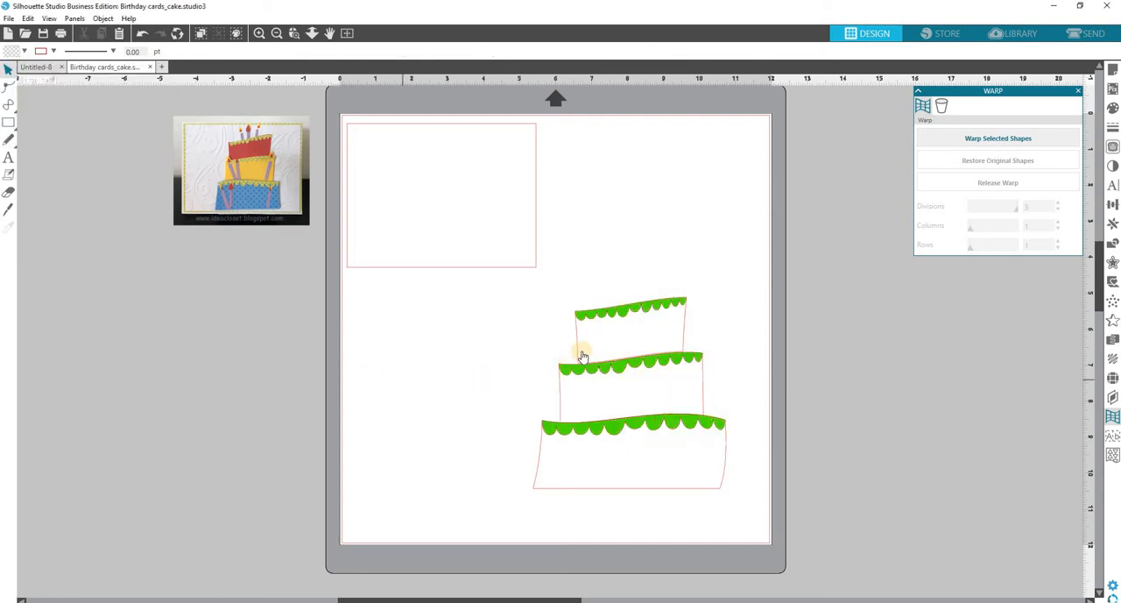
Fill the bottom cake tier with blue.
{"action": "left_click", "coordinate": [540, 448]}
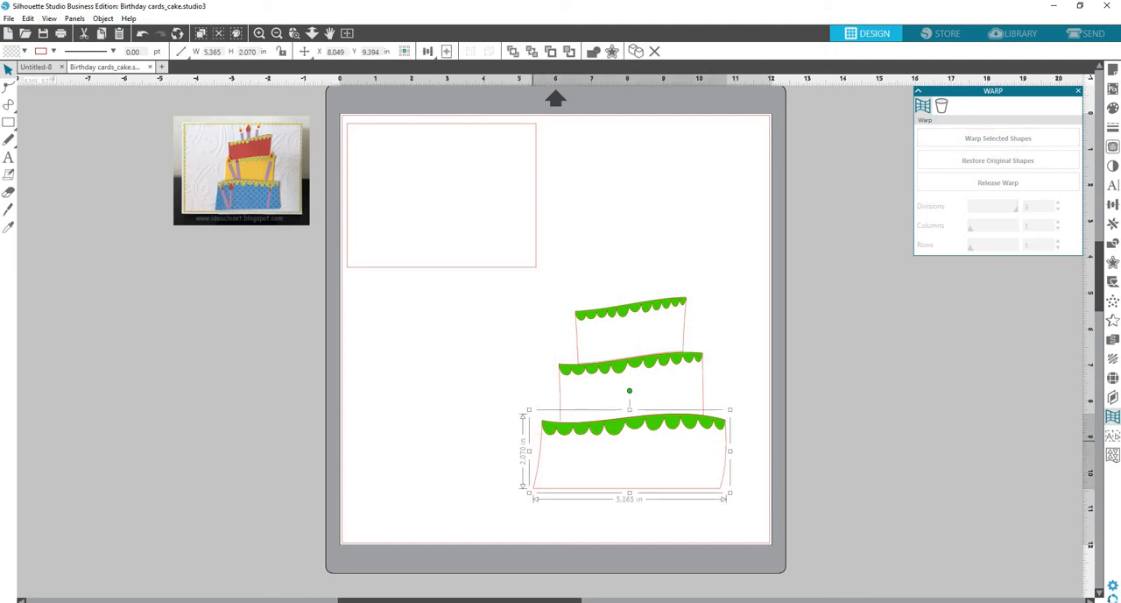
{"action": "left_click", "coordinate": [25, 52]}
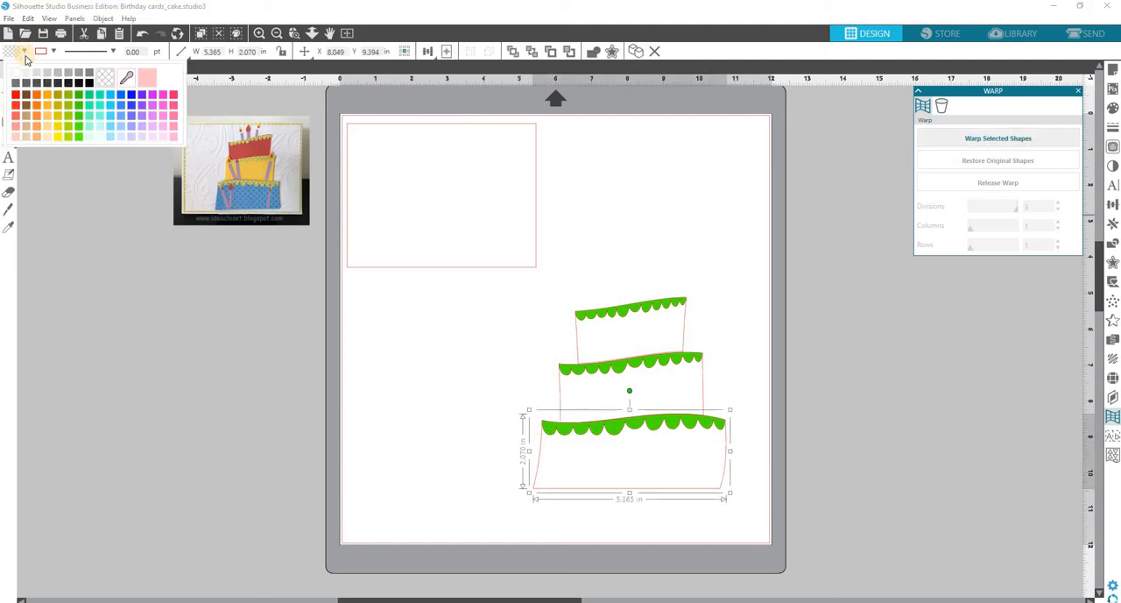
{"action": "left_click", "coordinate": [131, 103]}
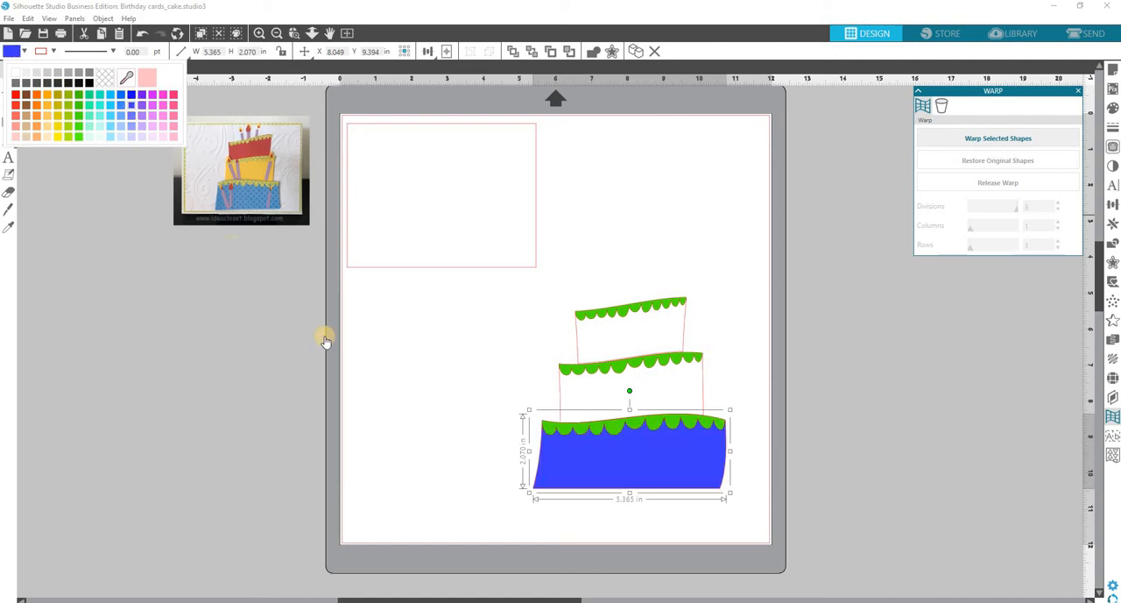
{"action": "left_click", "coordinate": [562, 401]}
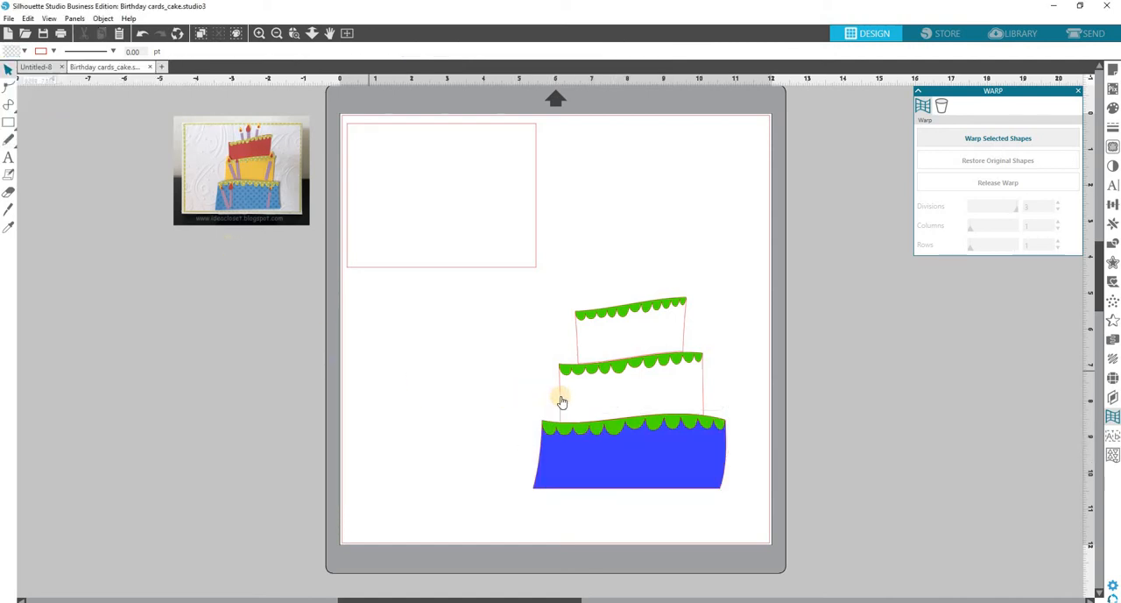
Fill the middle cake tier with yellow.
{"action": "left_click", "coordinate": [561, 401]}
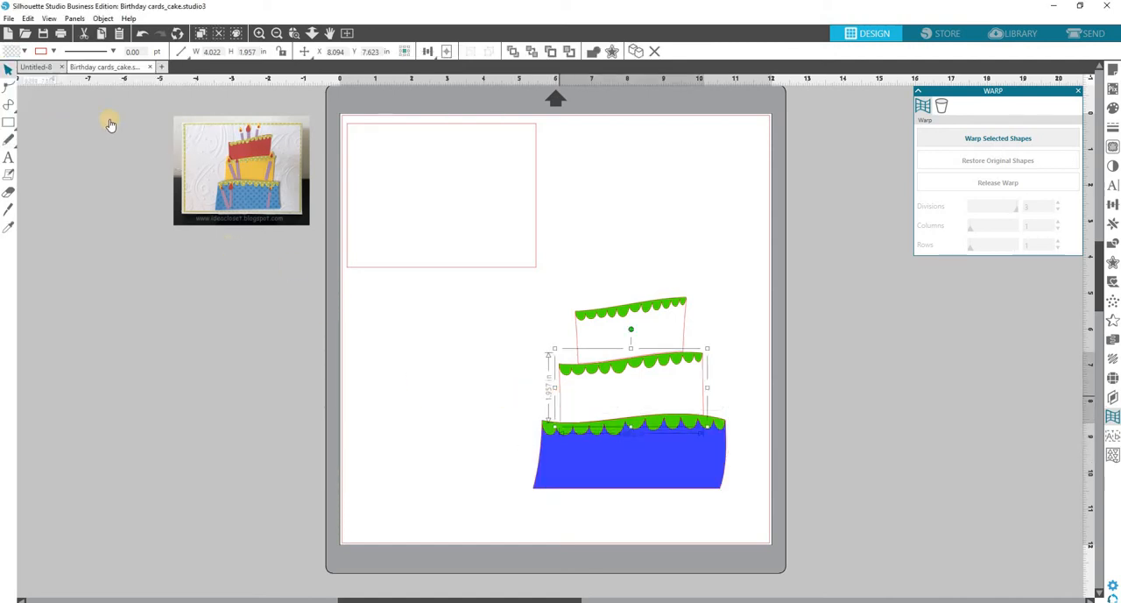
{"action": "left_click", "coordinate": [25, 52]}
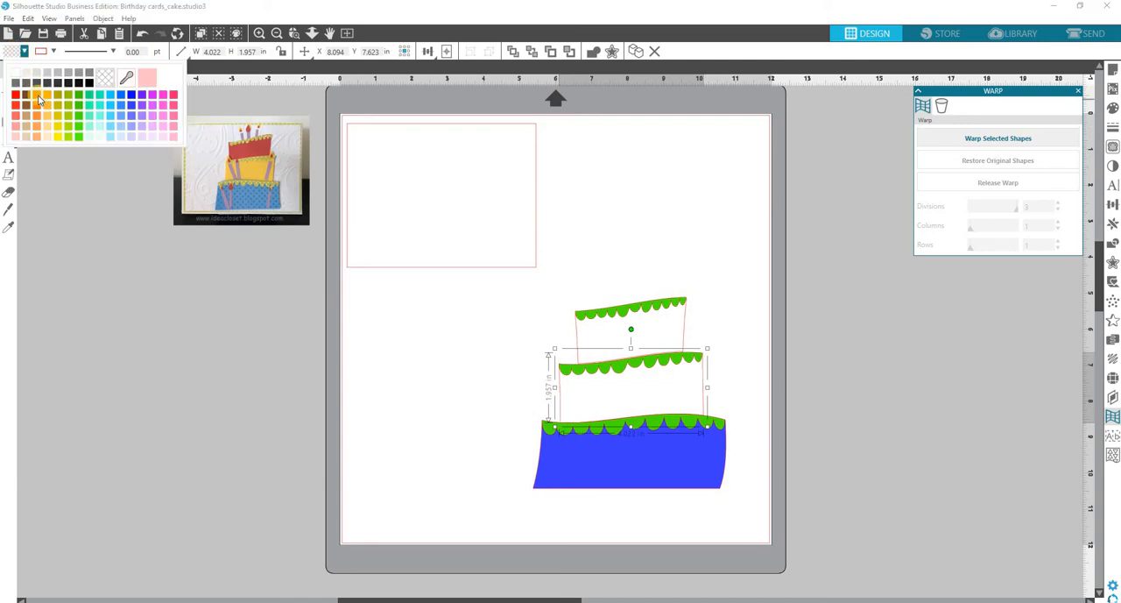
{"action": "left_click", "coordinate": [58, 137]}
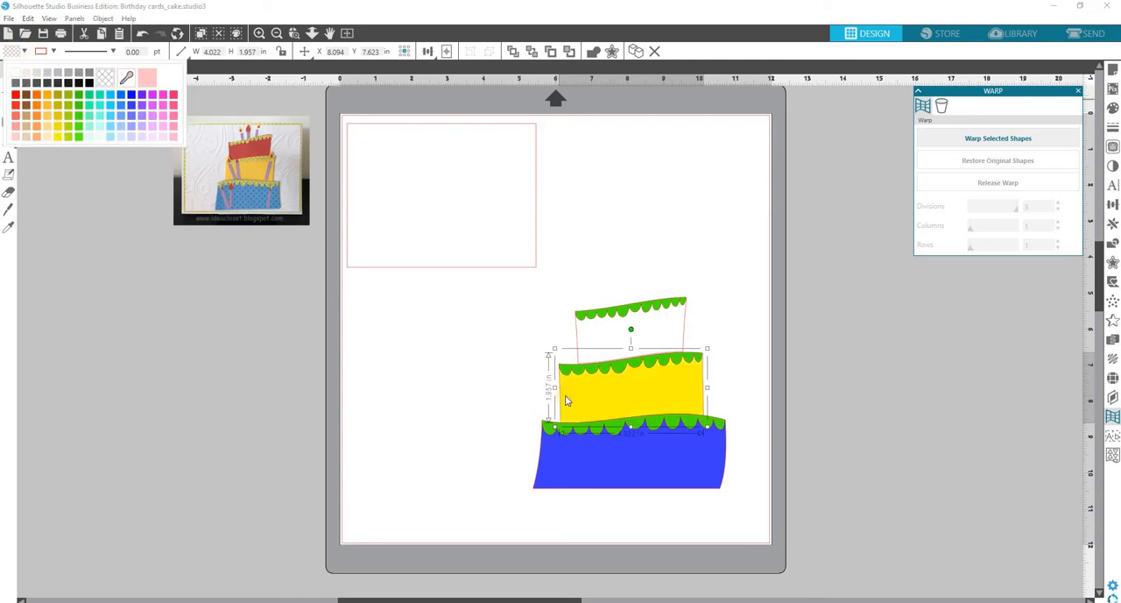
Fill the top cake tier with red.
{"action": "left_click", "coordinate": [576, 343]}
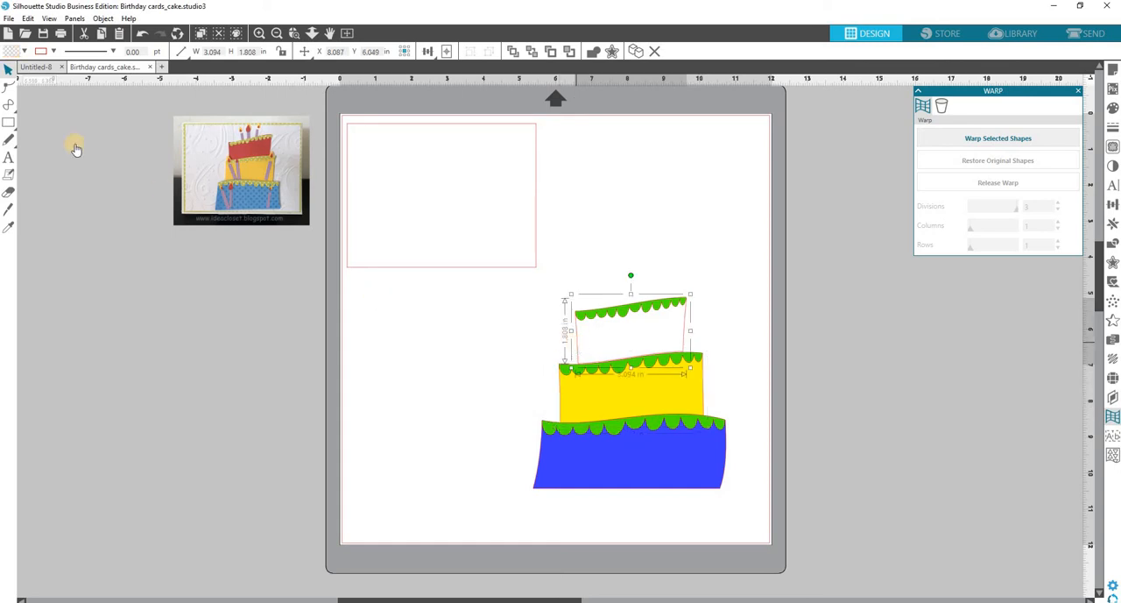
{"action": "left_click", "coordinate": [24, 51]}
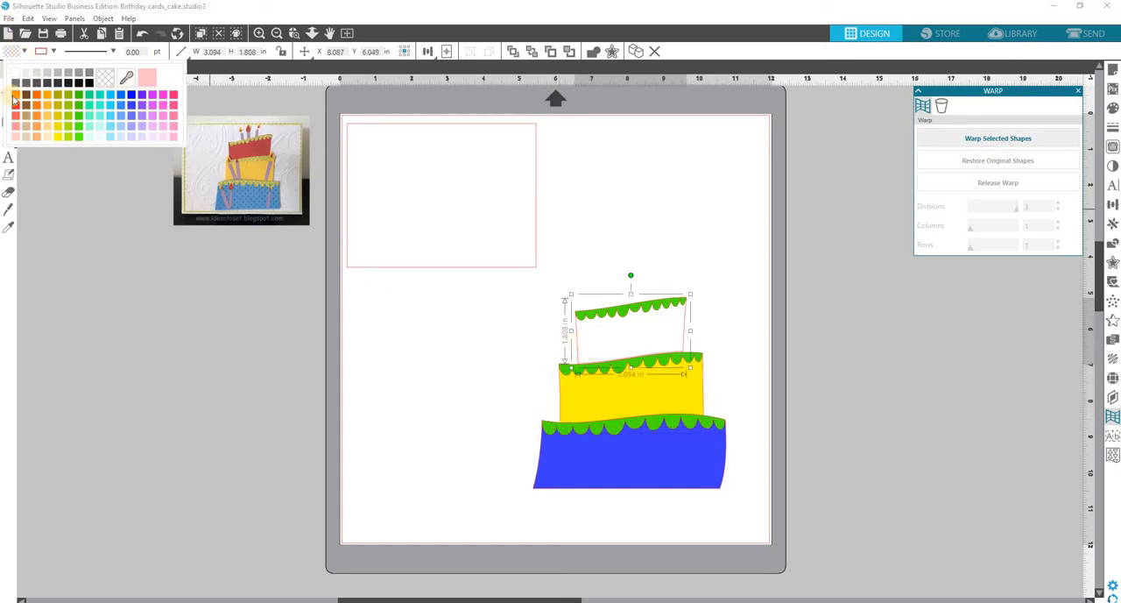
{"action": "left_click", "coordinate": [15, 94]}
{"action": "left_click", "coordinate": [448, 401]}
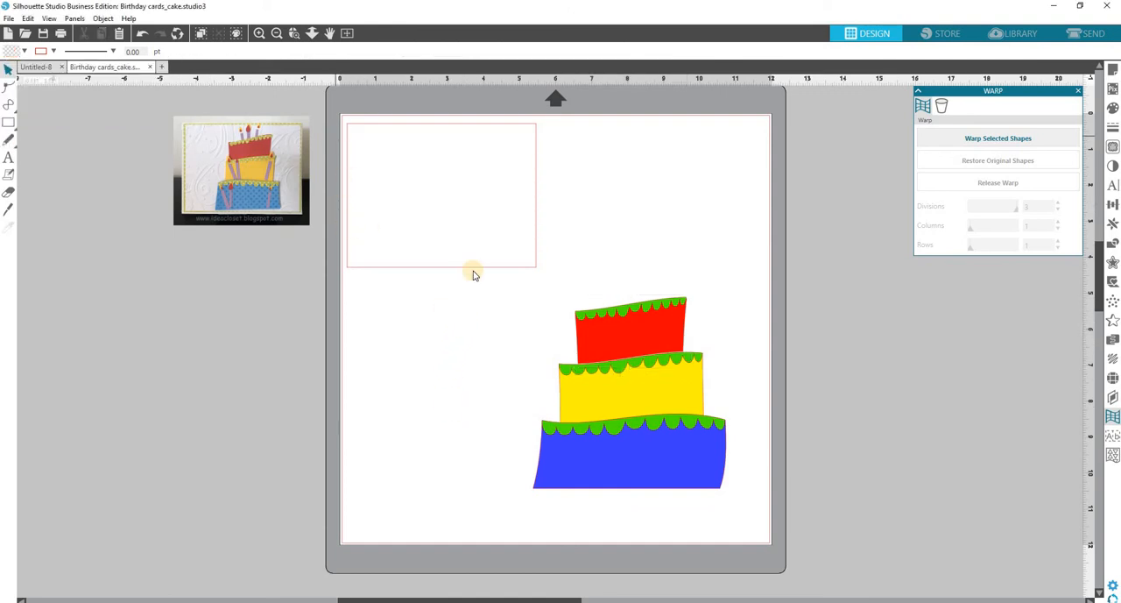
Group all three cake tiers and their scallop borders into one object.
{"action": "left_click_drag", "start_coordinate": [517, 296], "coordinate": [742, 503]}
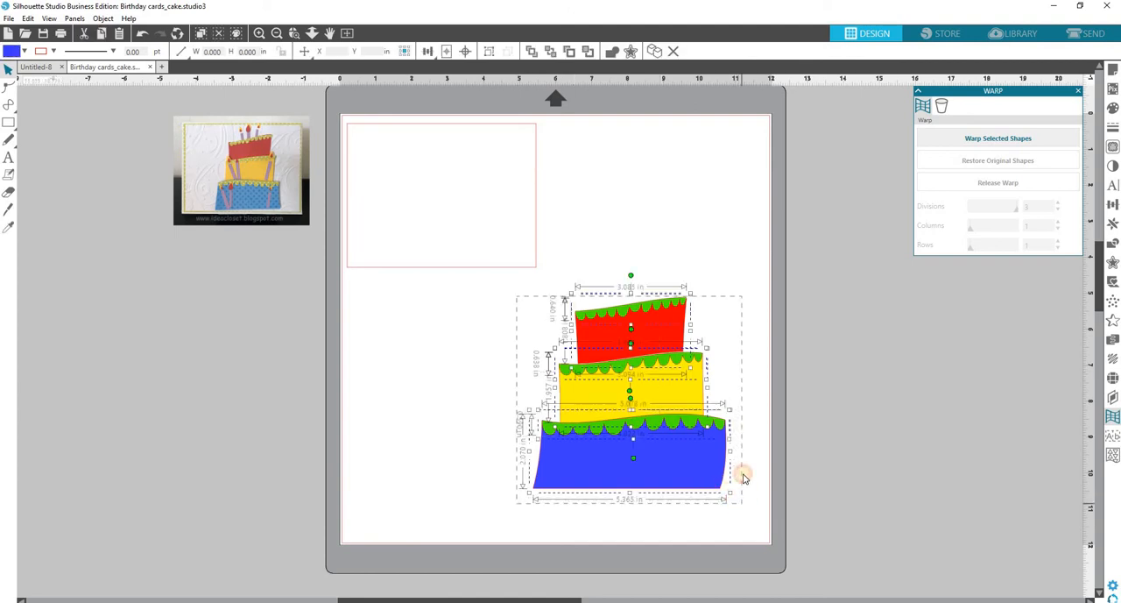
{"action": "right_click", "coordinate": [744, 429]}
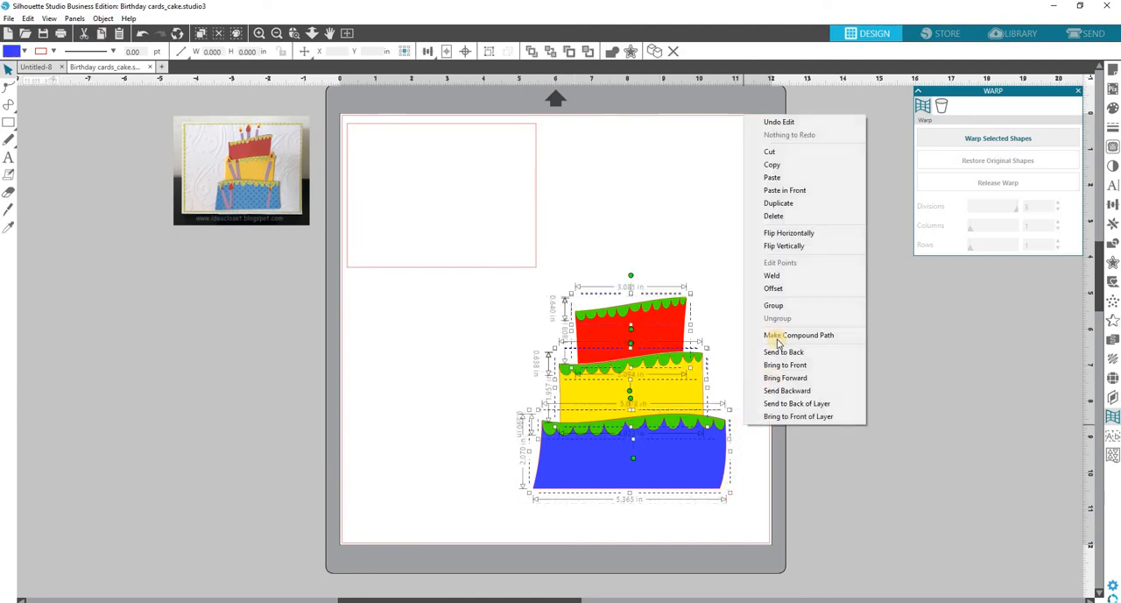
{"action": "left_click", "coordinate": [782, 306]}
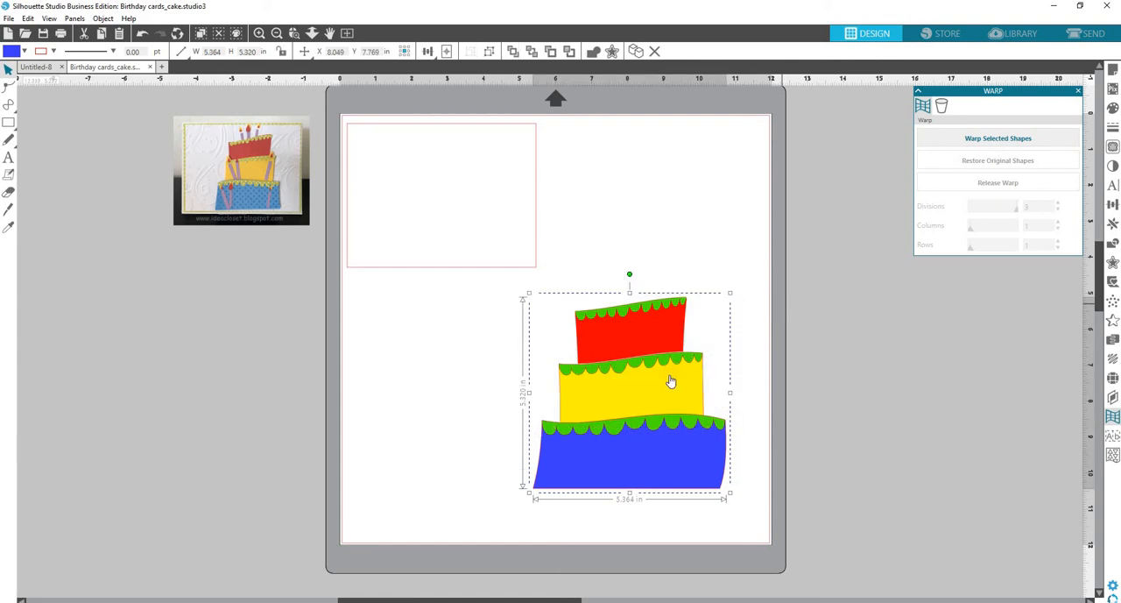
Move the grouped cake onto the card panel and scale it down to about 3.21 by 3.19 in, roughly centred inside the panel.
{"action": "left_click_drag", "start_coordinate": [625, 358], "coordinate": [481, 210]}
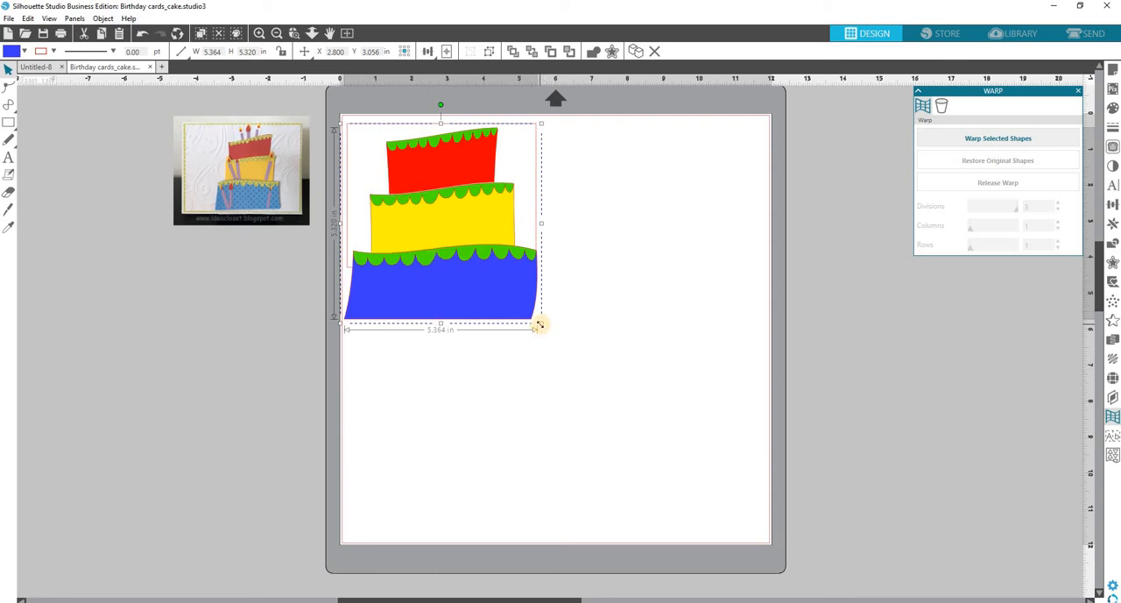
{"action": "left_click_drag", "start_coordinate": [537, 321], "coordinate": [497, 255]}
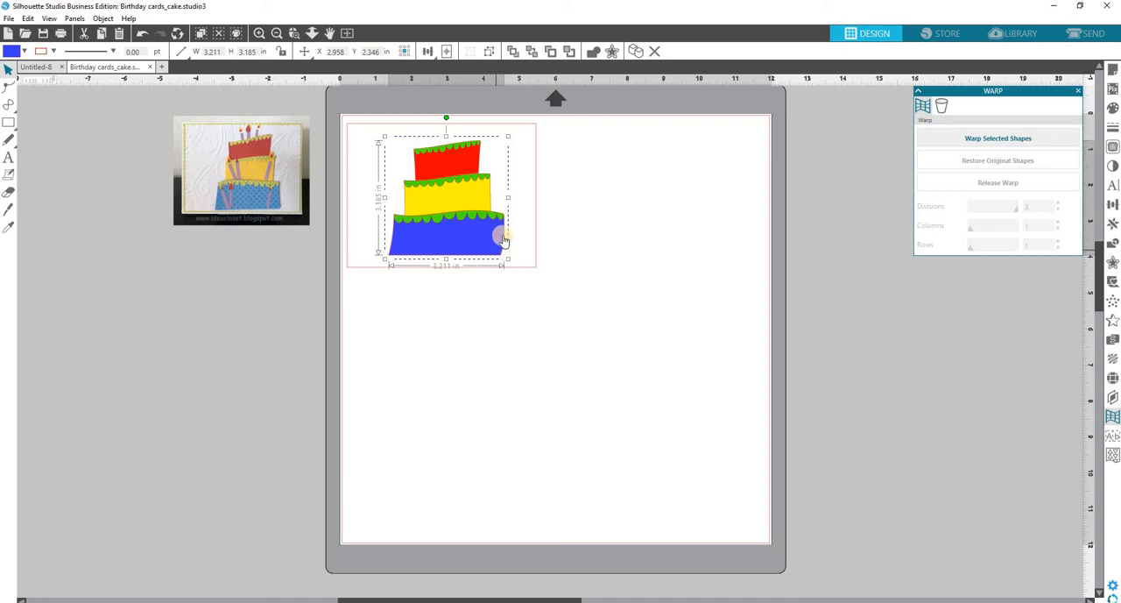
{"action": "left_click_drag", "start_coordinate": [503, 238], "coordinate": [505, 236]}
{"action": "left_click", "coordinate": [570, 236]}
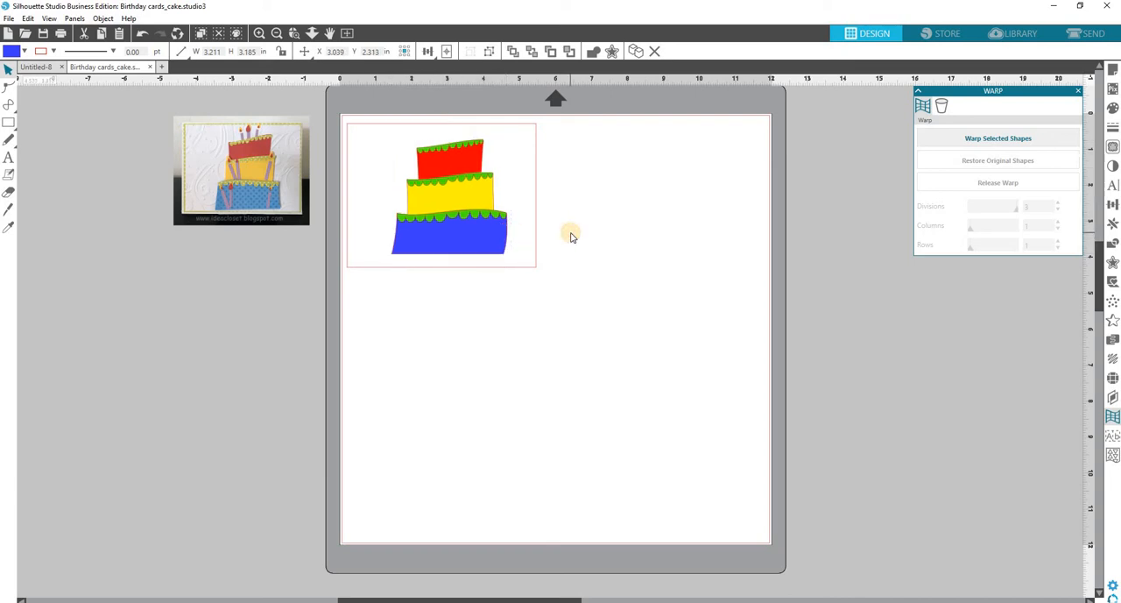